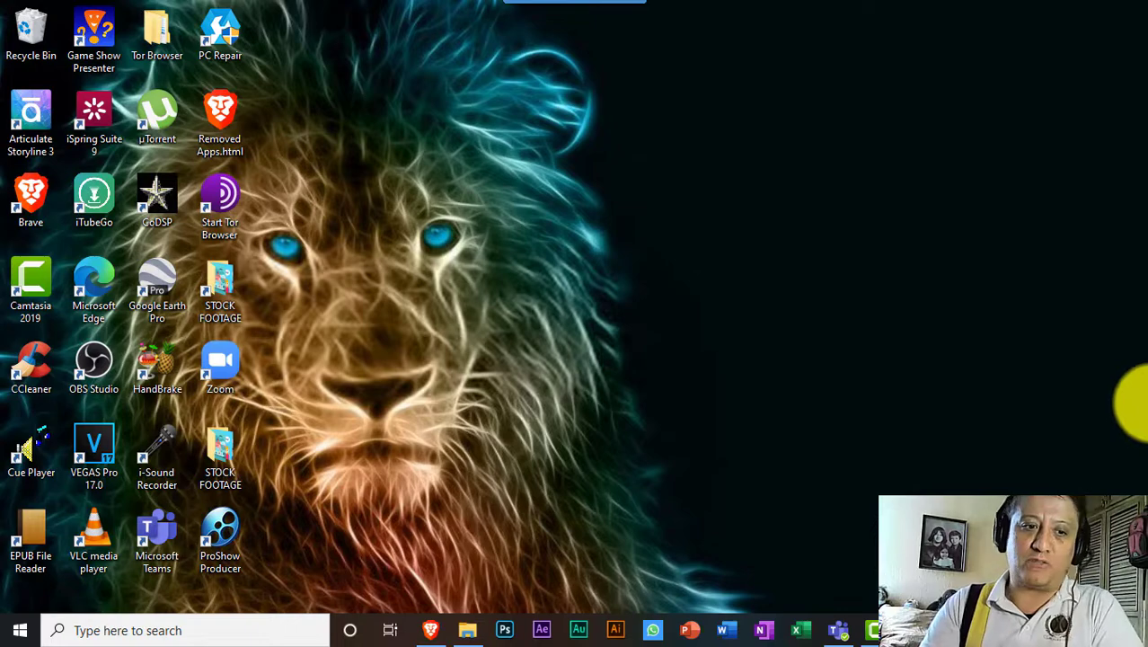
Switch to Microsoft Teams and open the Social Studies 6B team's Class Notebook with its navigation panel showing.
{"action": "left_click", "coordinate": [839, 626]}
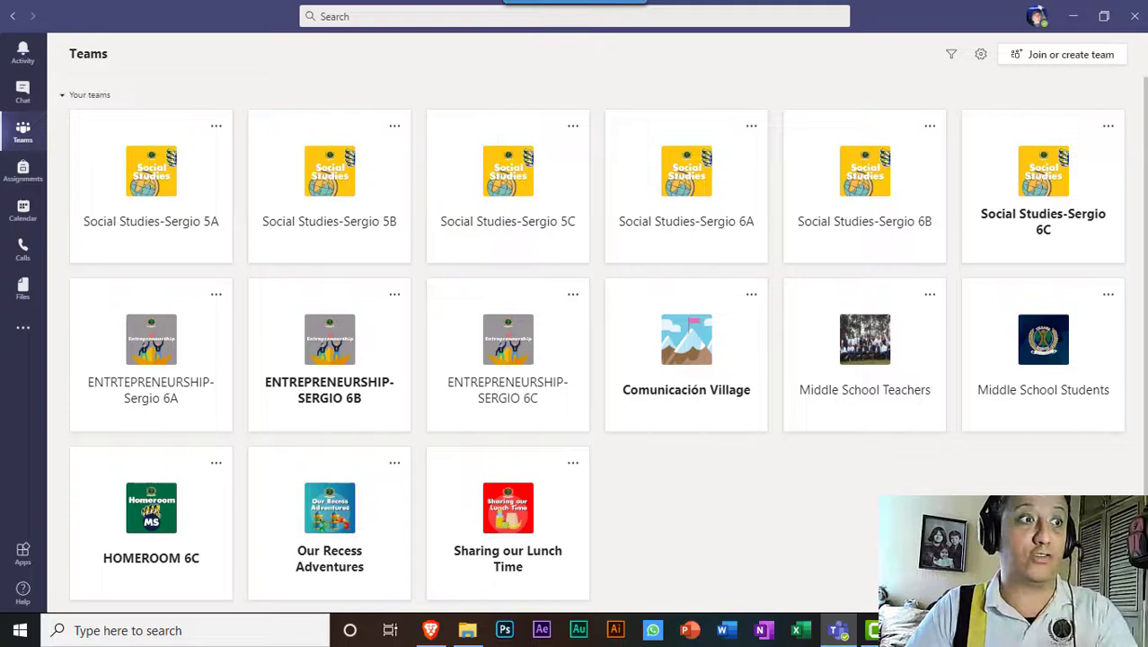
{"action": "left_click", "coordinate": [867, 192]}
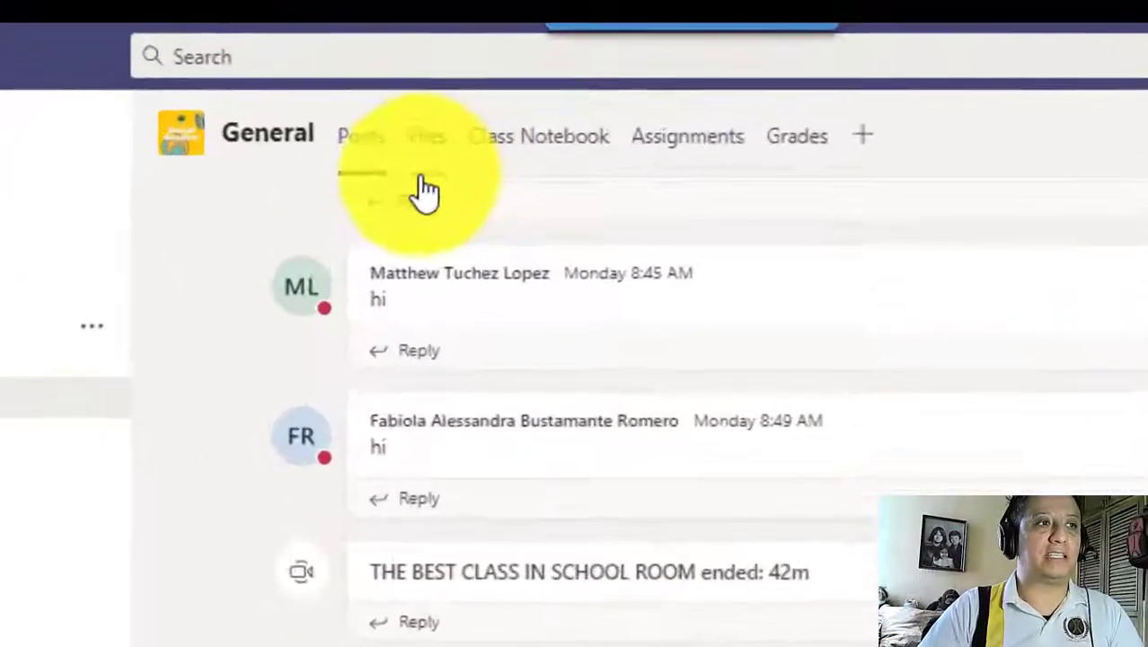
{"action": "left_click", "coordinate": [446, 57]}
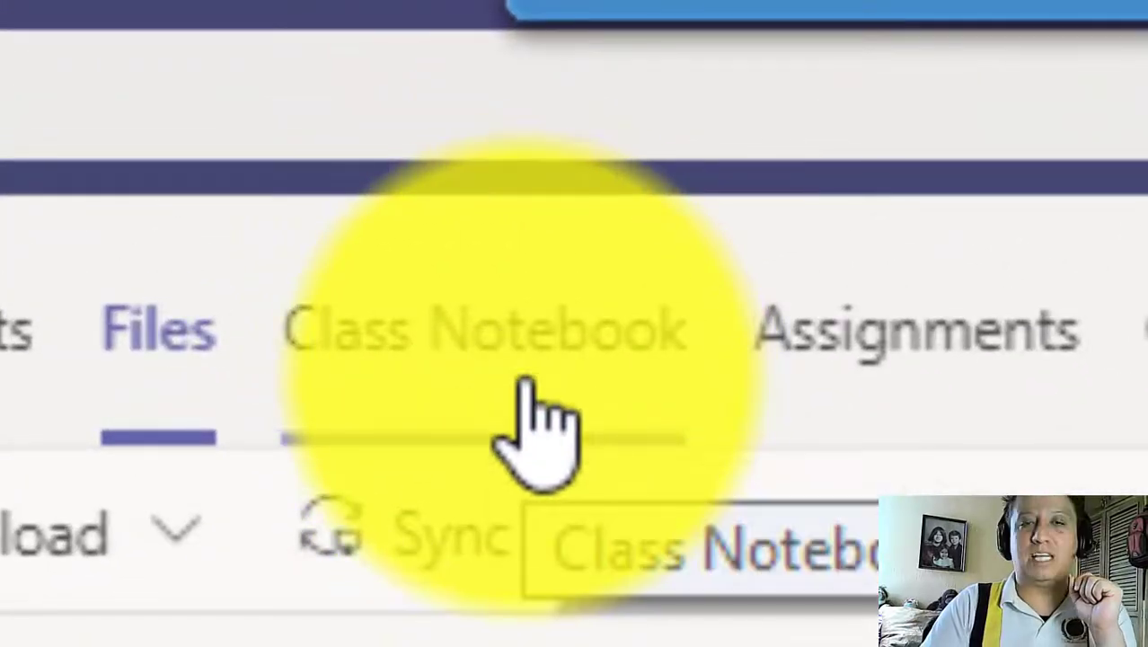
{"action": "left_click", "coordinate": [525, 386]}
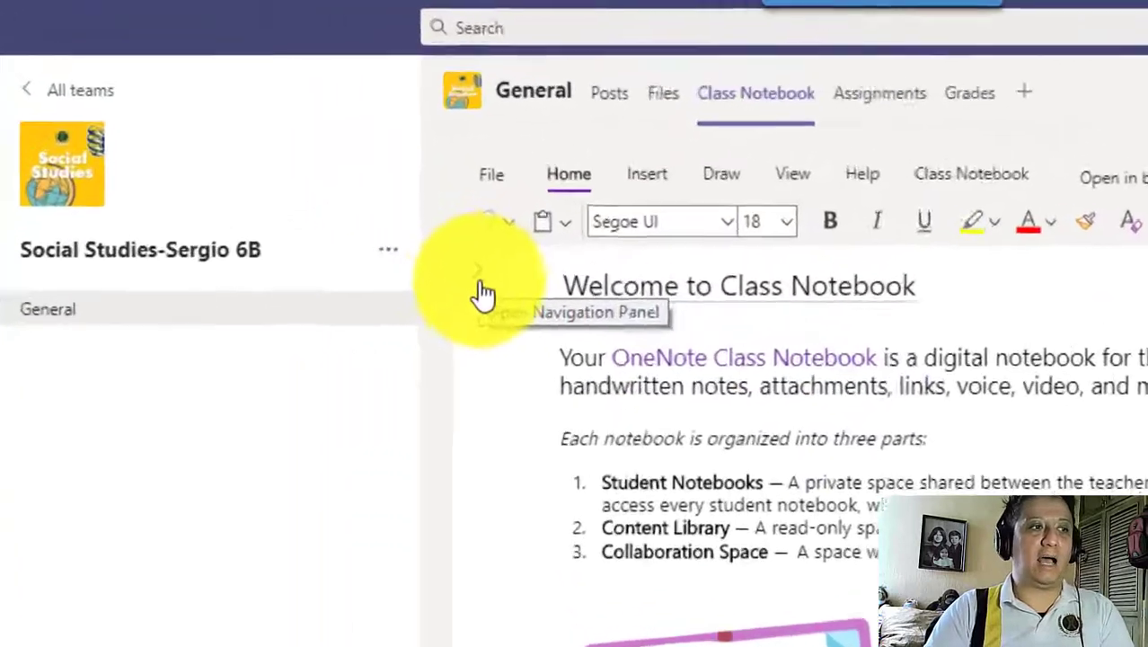
{"action": "left_click", "coordinate": [351, 183]}
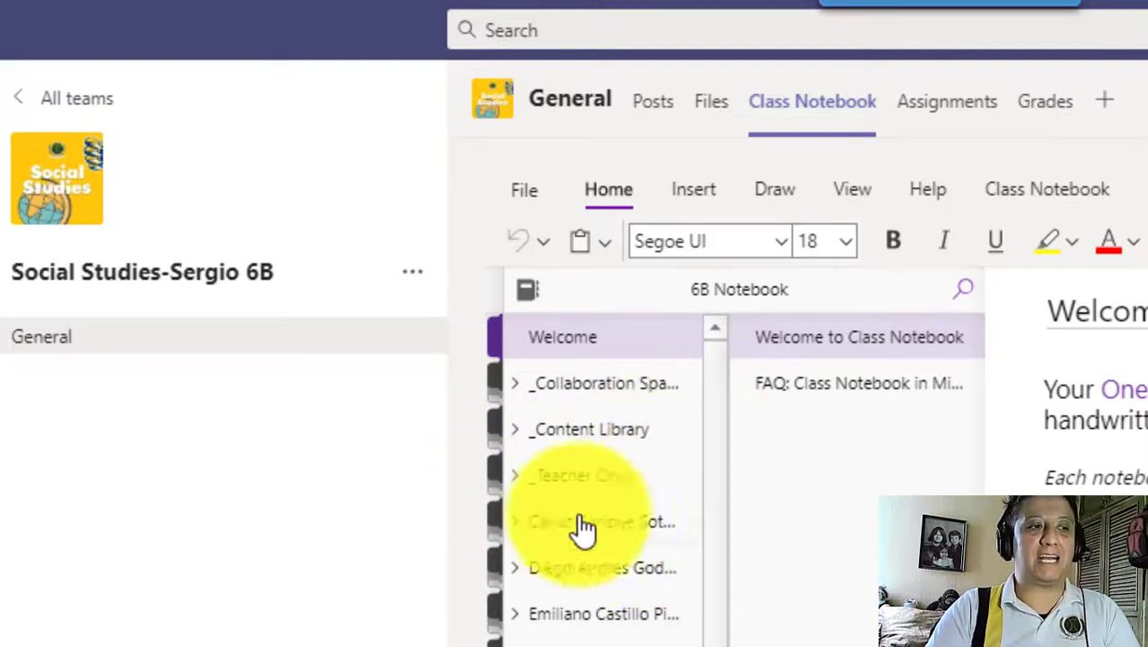
Find one student's section group in the 6B Notebook and expand it to list its sections.
{"action": "mouse_move", "coordinate": [715, 382]}
{"action": "left_mouse_down"}
{"action": "mouse_move", "coordinate": [731, 628]}
{"action": "mouse_move", "coordinate": [700, 385]}
{"action": "left_mouse_up"}
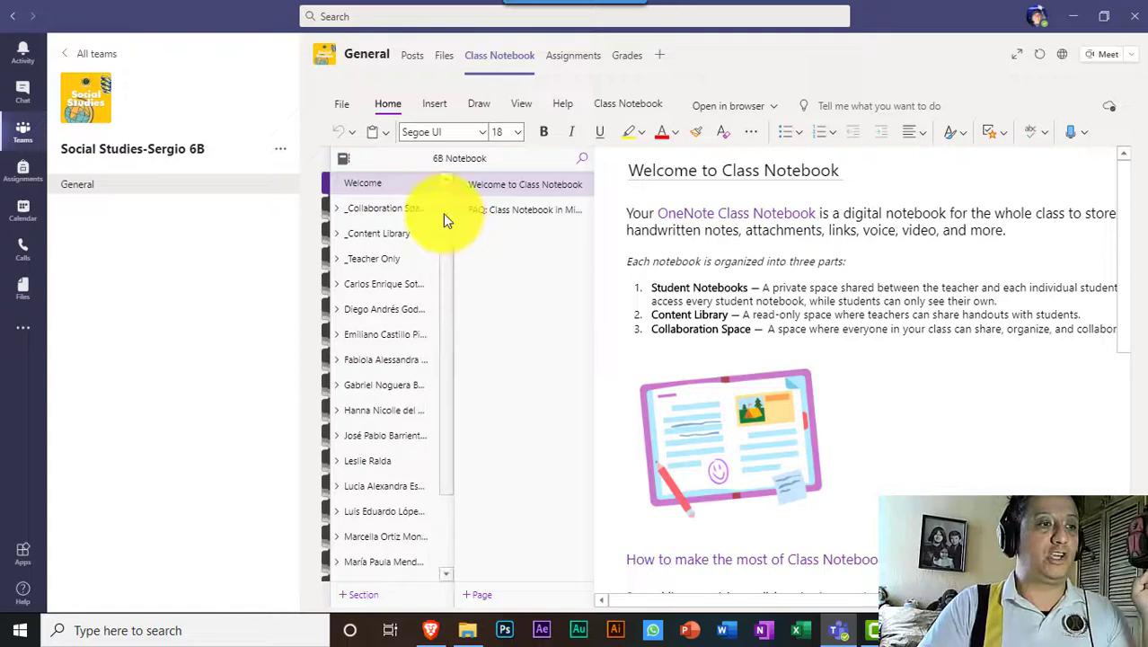
{"action": "left_click_drag", "start_coordinate": [442, 213], "coordinate": [452, 444]}
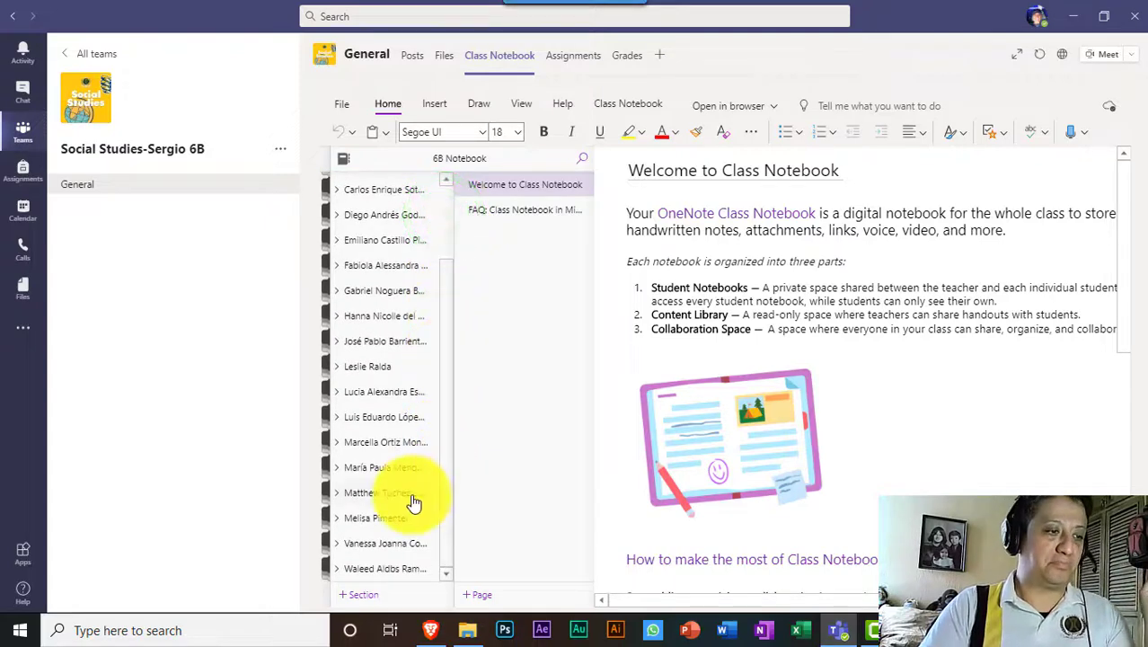
{"action": "left_click", "coordinate": [379, 455]}
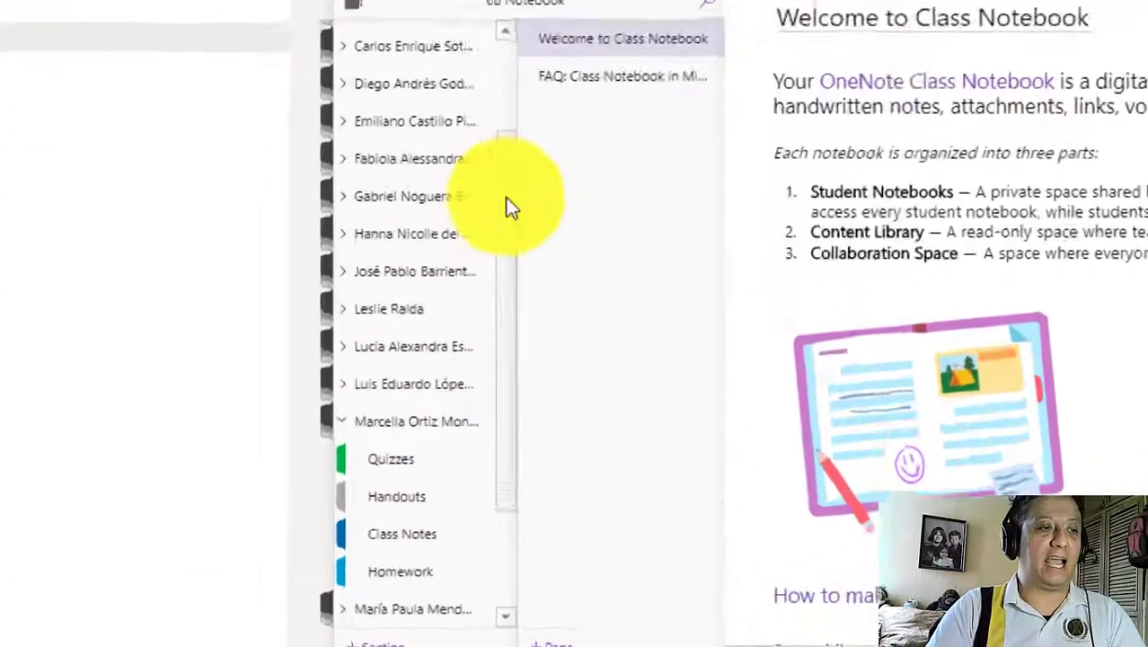
{"action": "left_click_drag", "start_coordinate": [448, 294], "coordinate": [446, 400]}
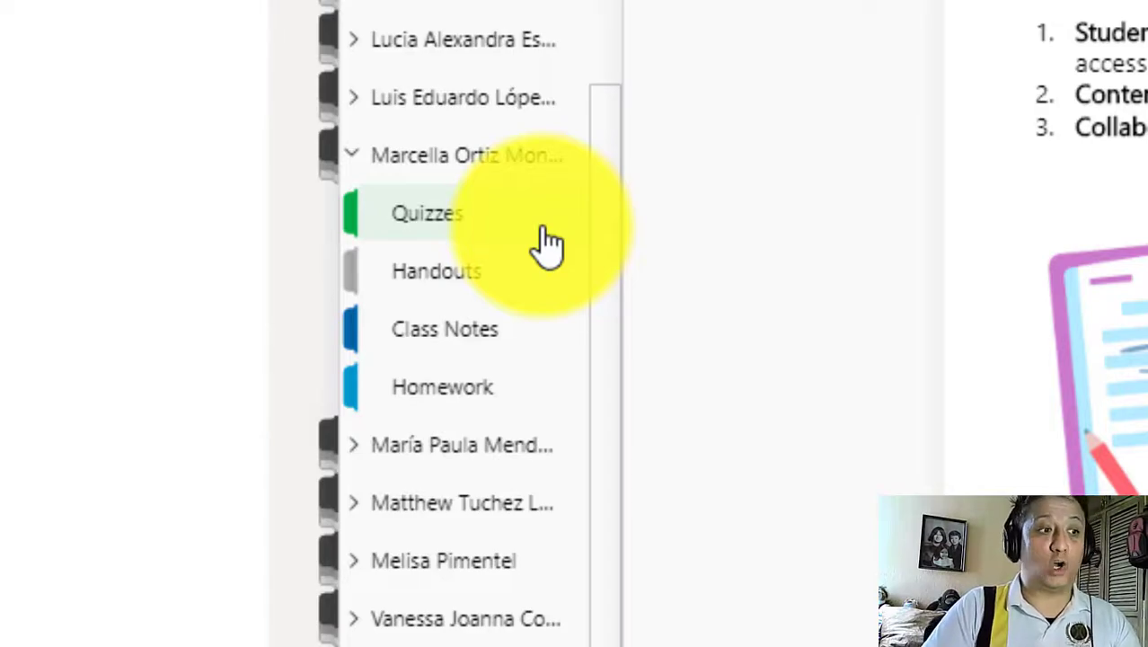
View the student's Handouts and Class Notes sections and open the Homework section.
{"action": "left_click", "coordinate": [465, 268]}
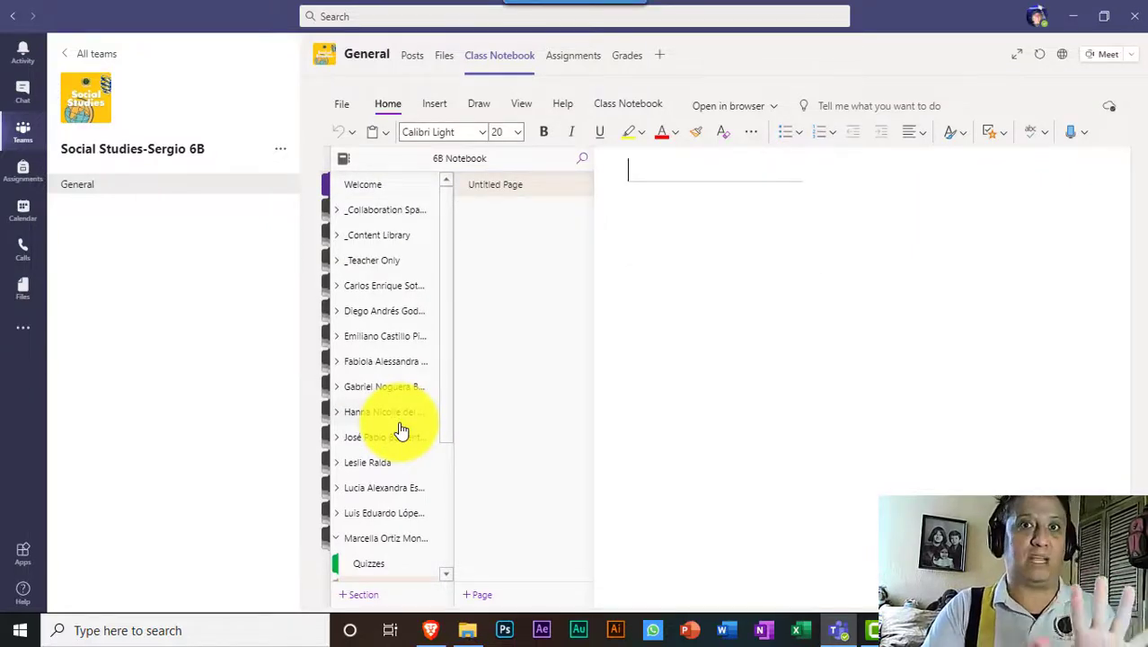
{"action": "scroll", "coordinate": [387, 440], "scroll_direction": "down", "scroll_amount": 3}
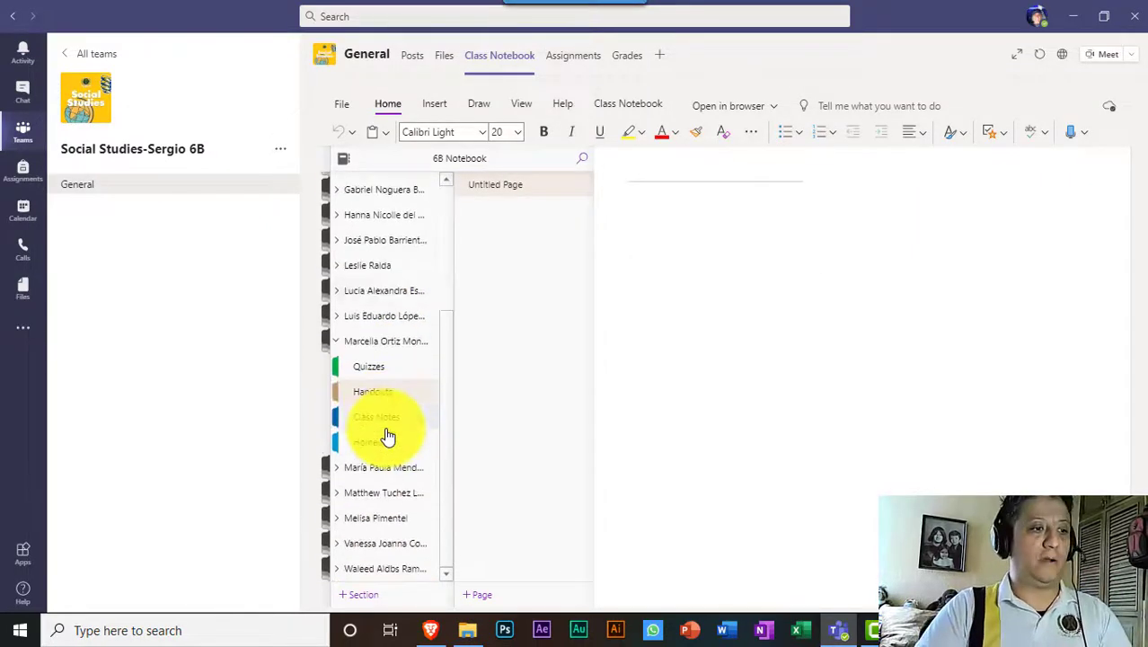
{"action": "left_click", "coordinate": [377, 416]}
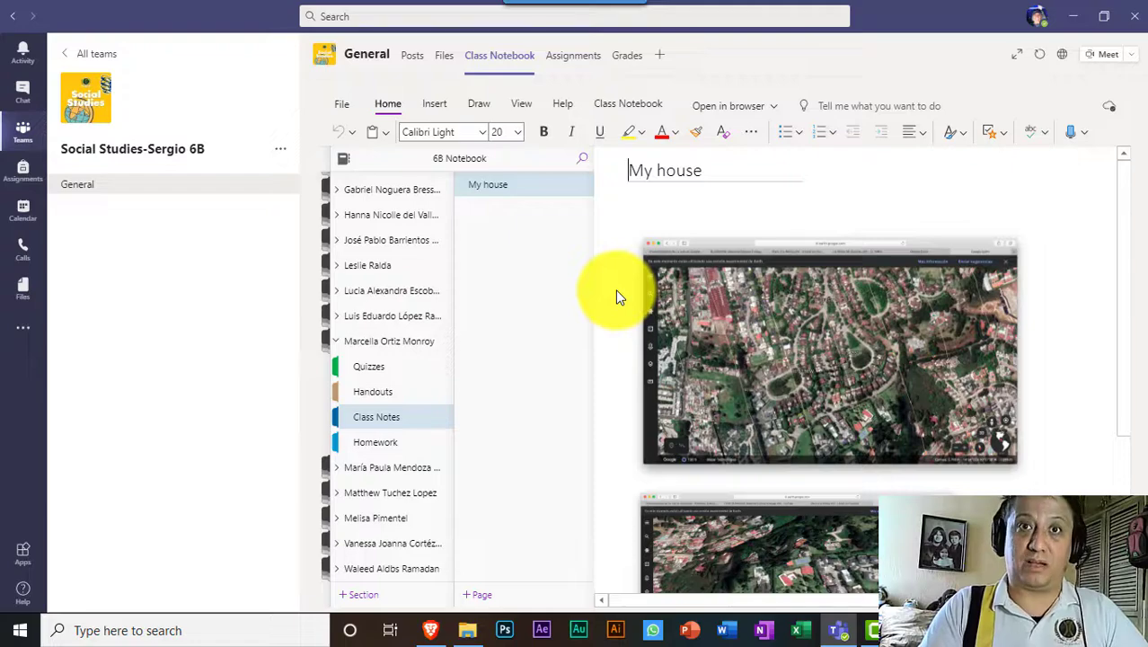
{"action": "left_click", "coordinate": [355, 438]}
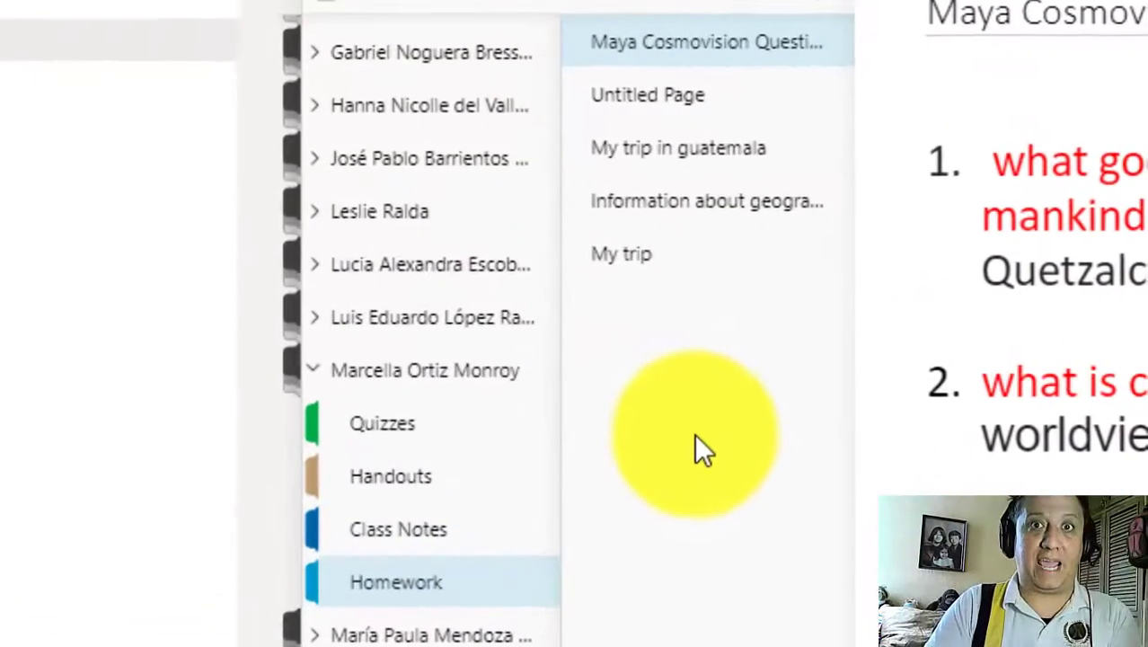
Add a new page to the student's Homework section and title it "THIS IS AN EXAMPLE".
{"action": "right_click", "coordinate": [674, 355]}
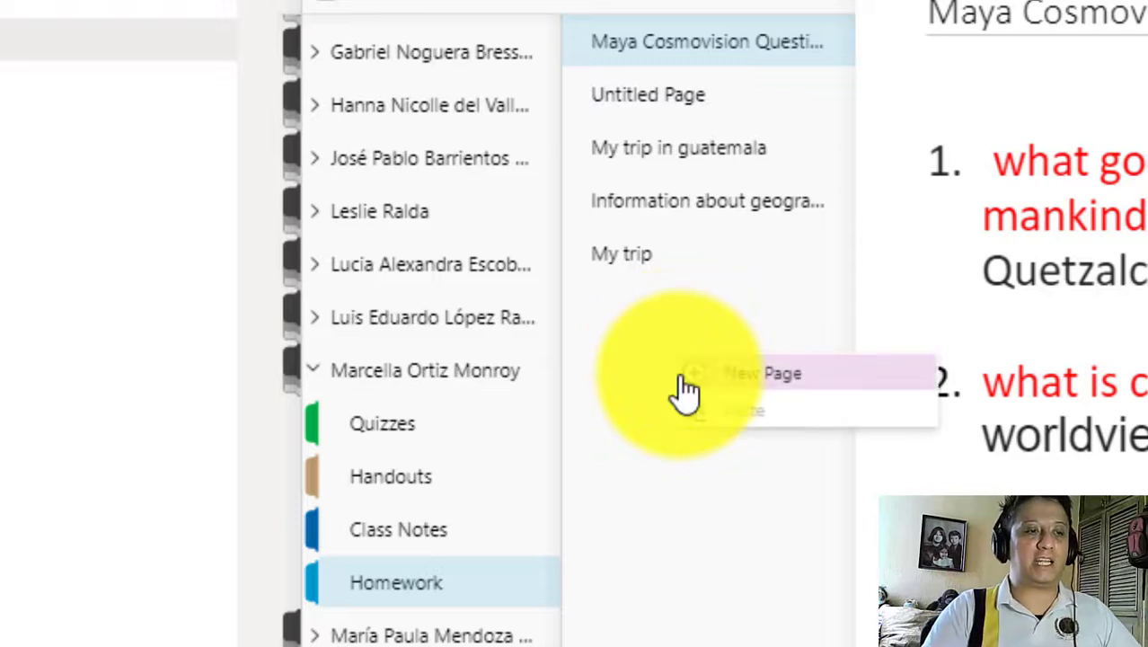
{"action": "left_click", "coordinate": [818, 374]}
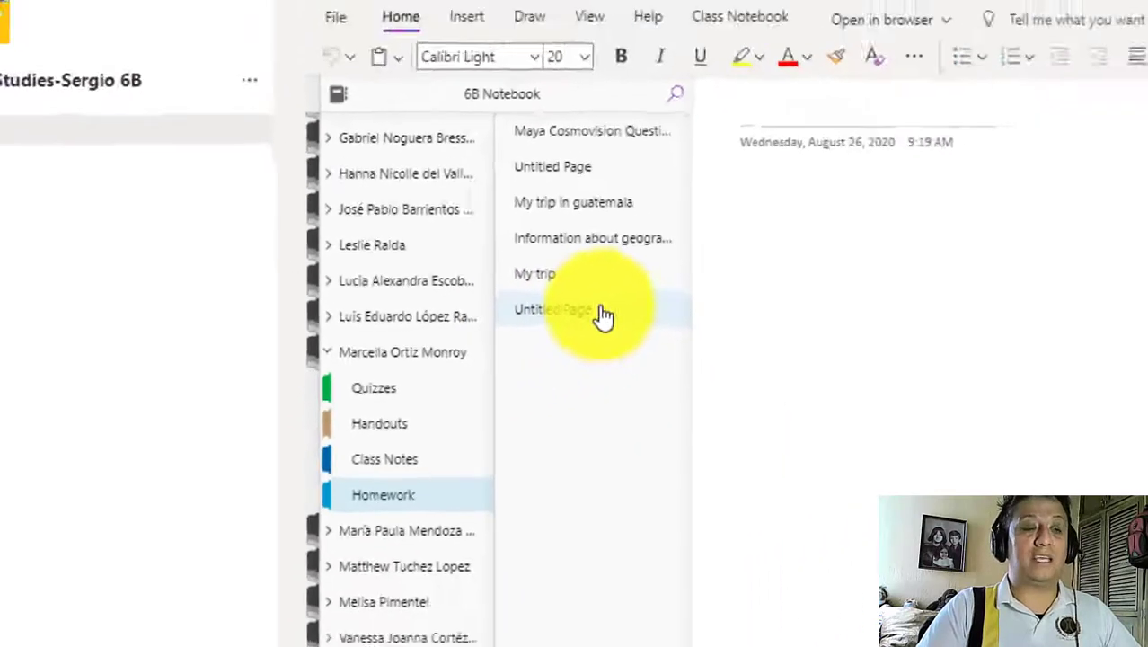
{"action": "left_click", "coordinate": [523, 316]}
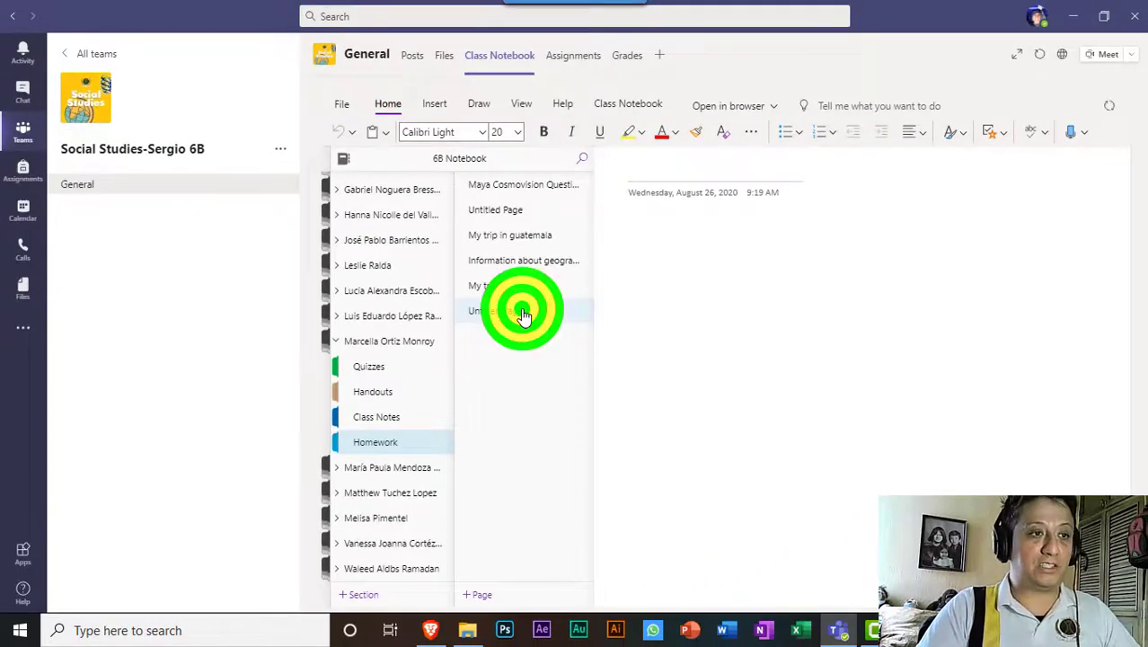
{"action": "left_click", "coordinate": [632, 170]}
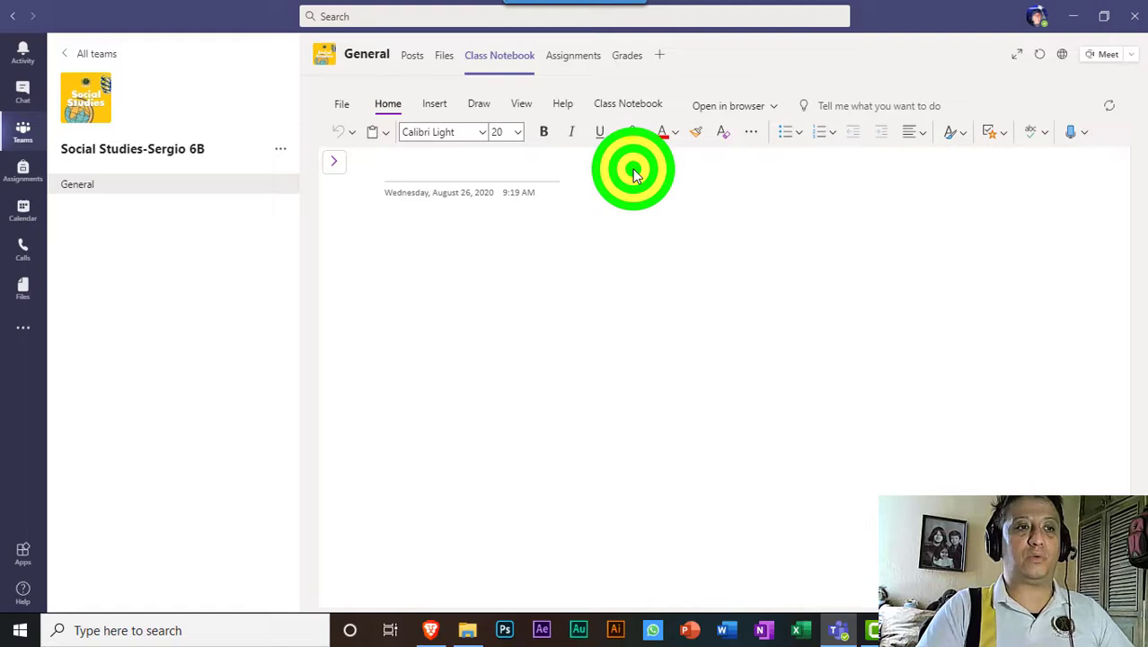
{"action": "left_click", "coordinate": [428, 169]}
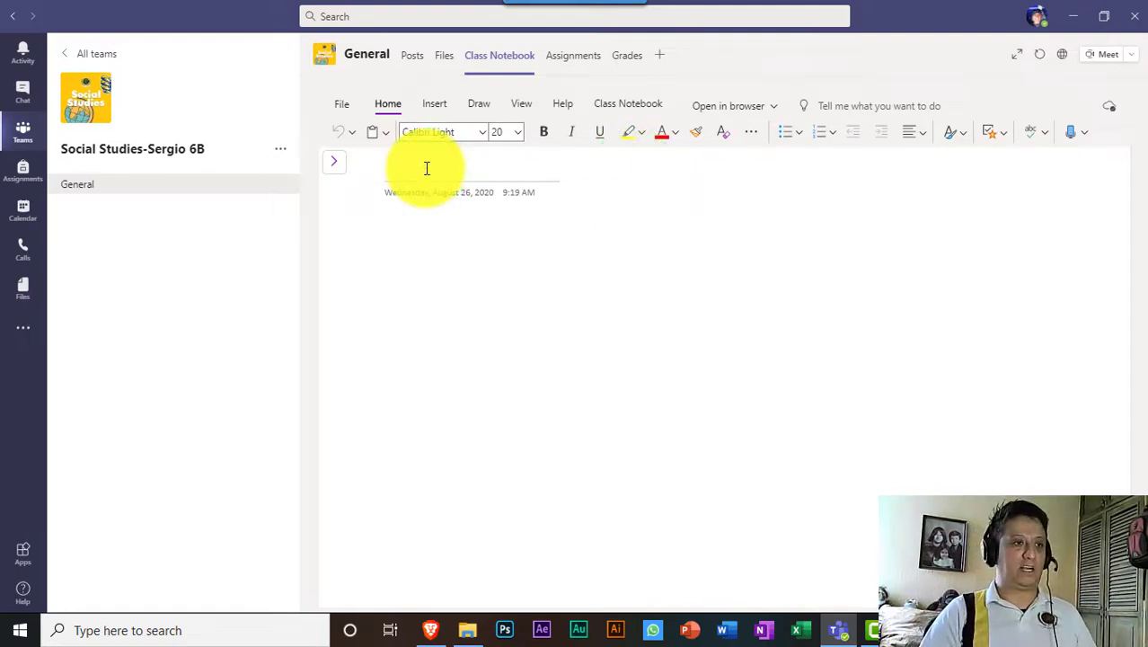
{"action": "type", "text": "THIS IS AN EXAMPLE"}
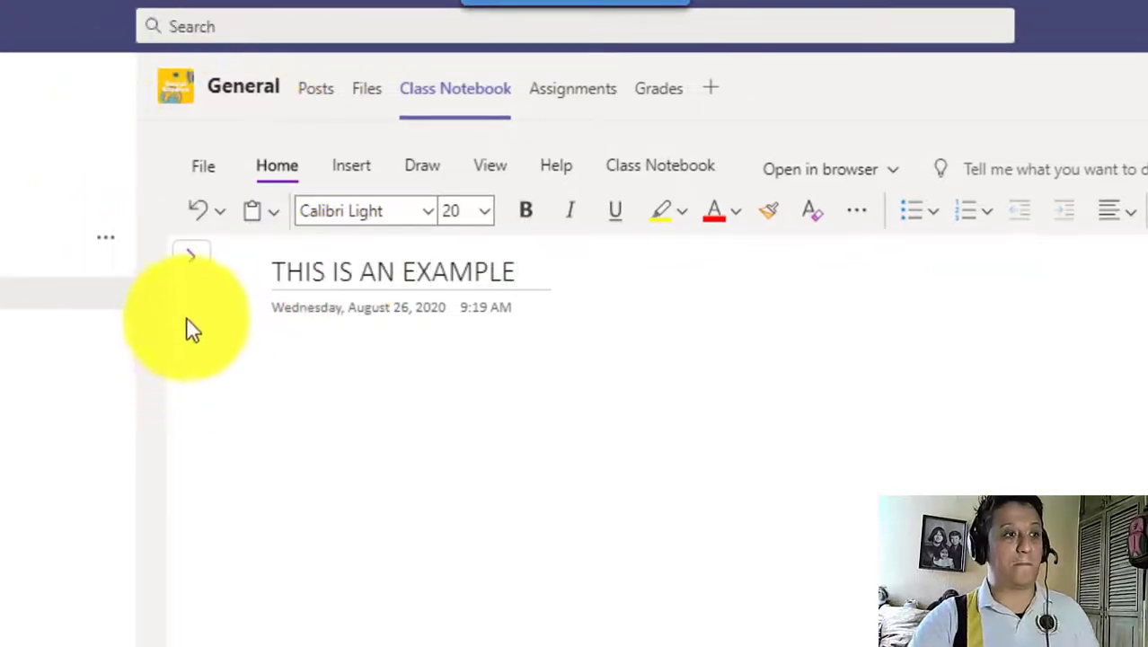
Permanently delete the "THIS IS AN EXAMPLE" page from the Homework section.
{"action": "left_click", "coordinate": [187, 257]}
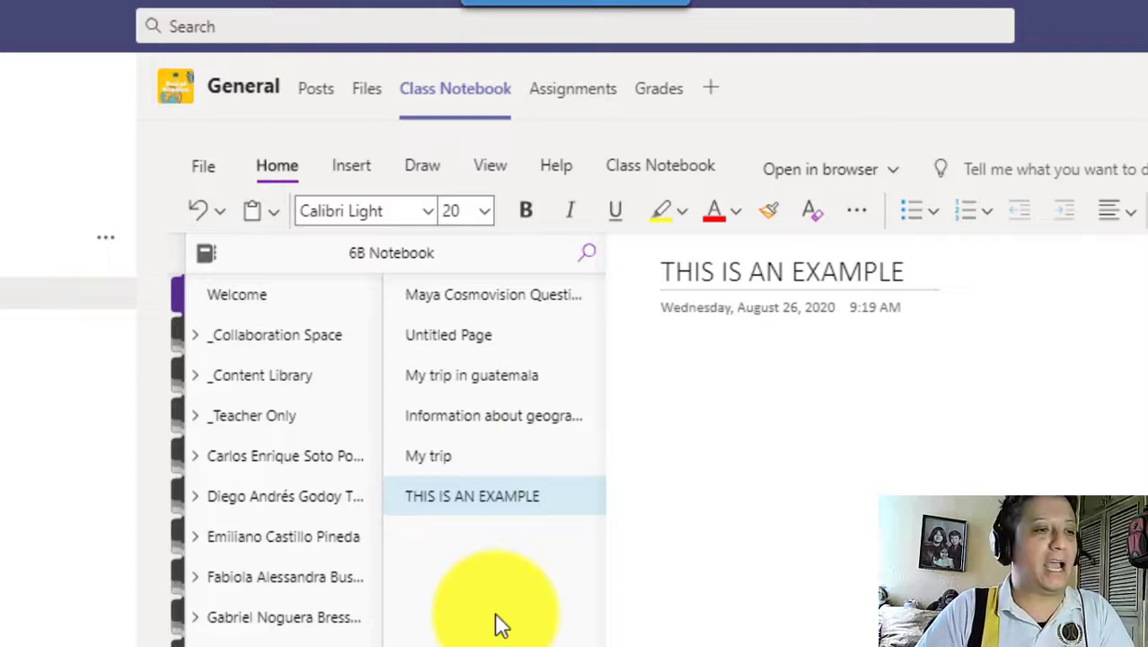
{"action": "right_click", "coordinate": [549, 503]}
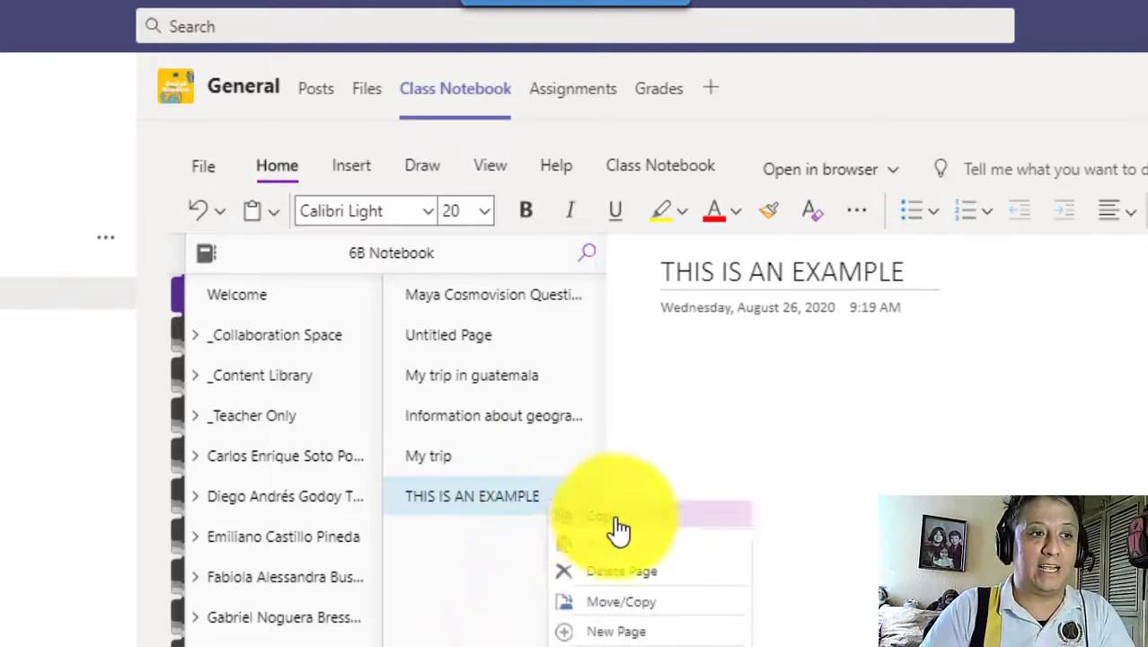
{"action": "left_click", "coordinate": [586, 572]}
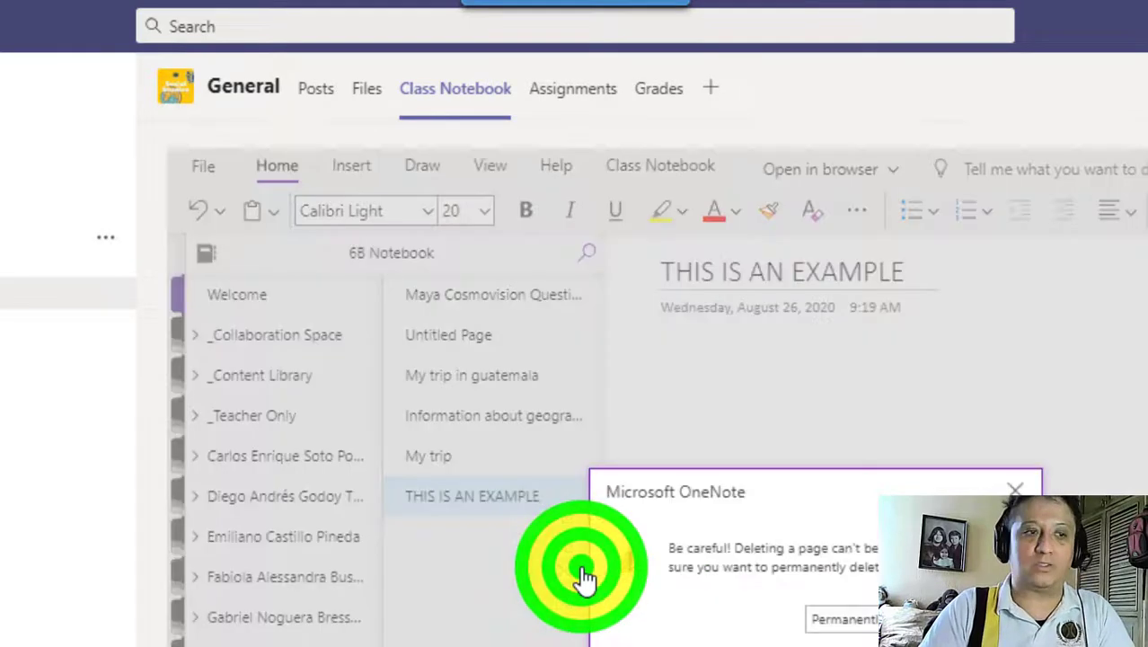
{"action": "left_click", "coordinate": [843, 619]}
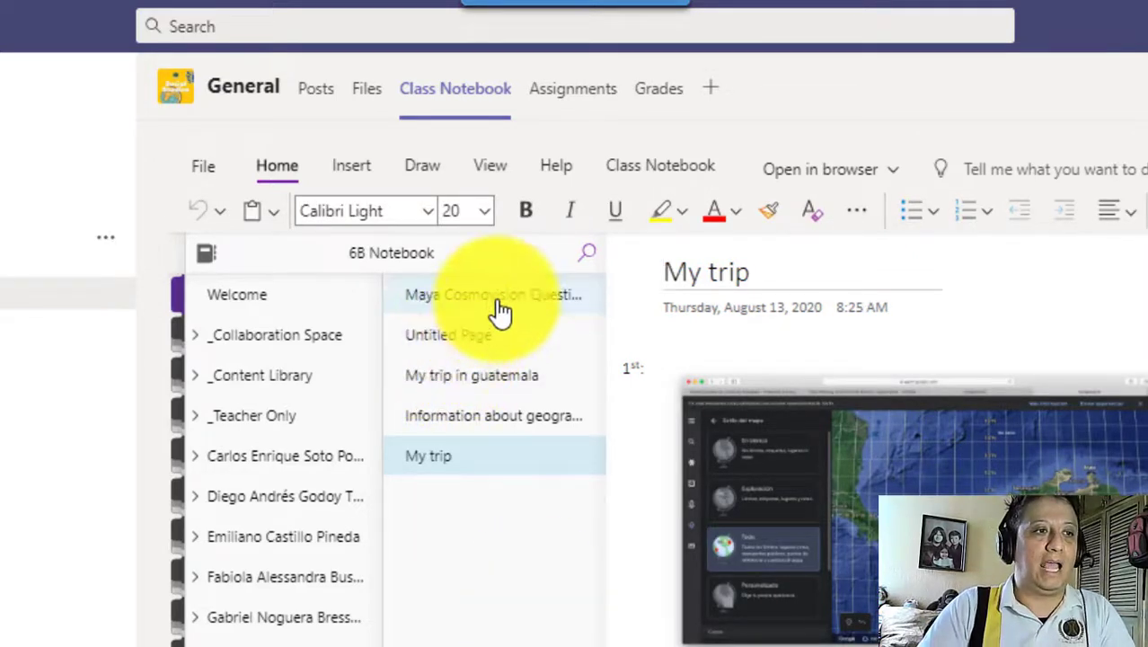
Open the untitled Homework page below the Maya Cosmovision page and title it "THIS IS AN OVERVIEW OF ALL YOU CAN DO.".
{"action": "left_click", "coordinate": [438, 345]}
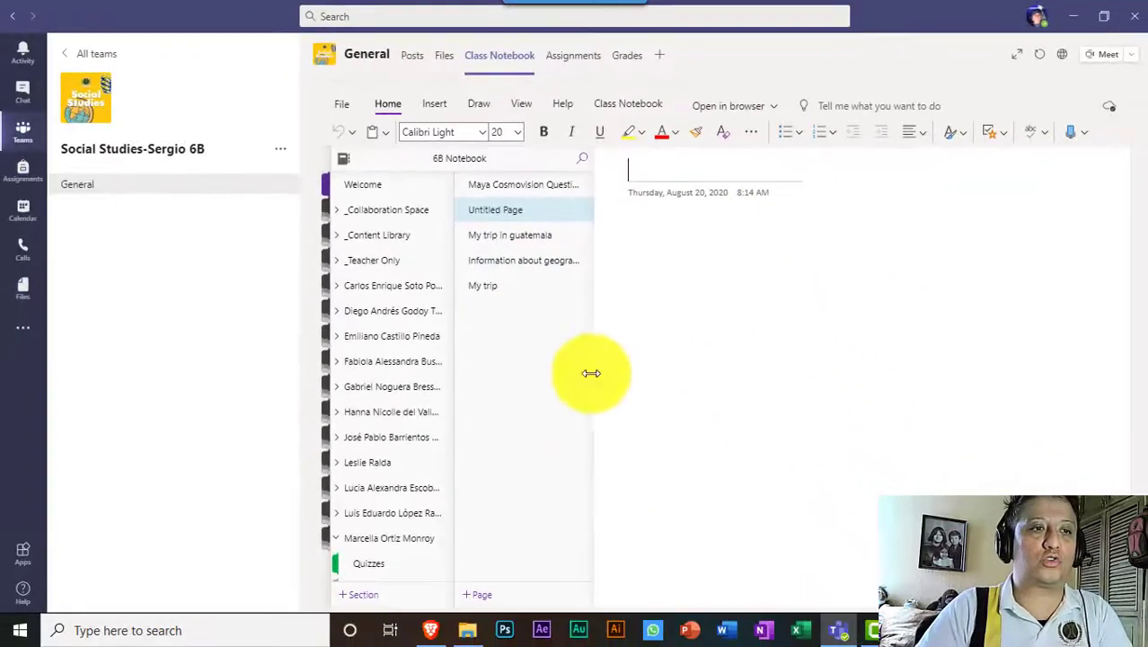
{"action": "left_click", "coordinate": [838, 307]}
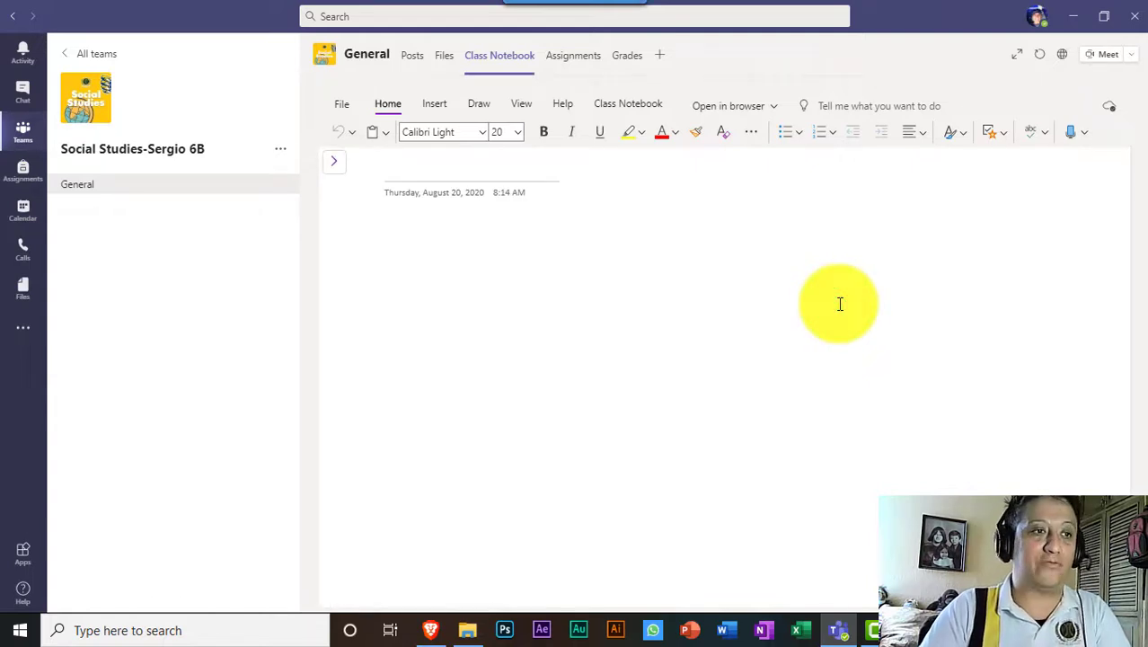
{"action": "left_click", "coordinate": [448, 171]}
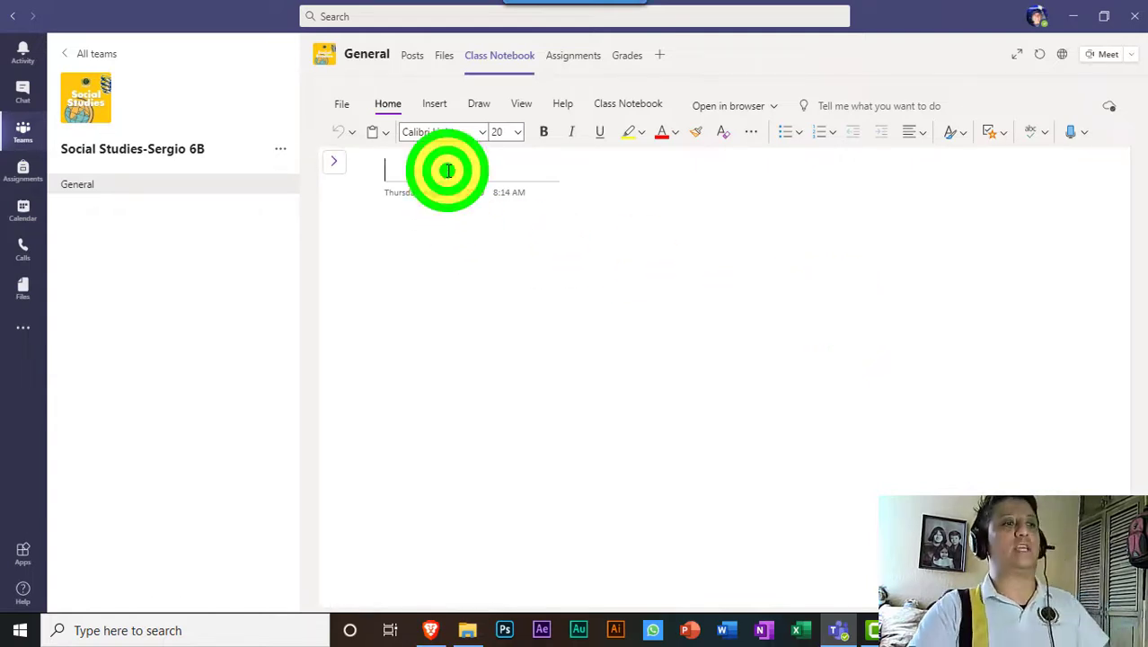
{"action": "type", "text": "th"}
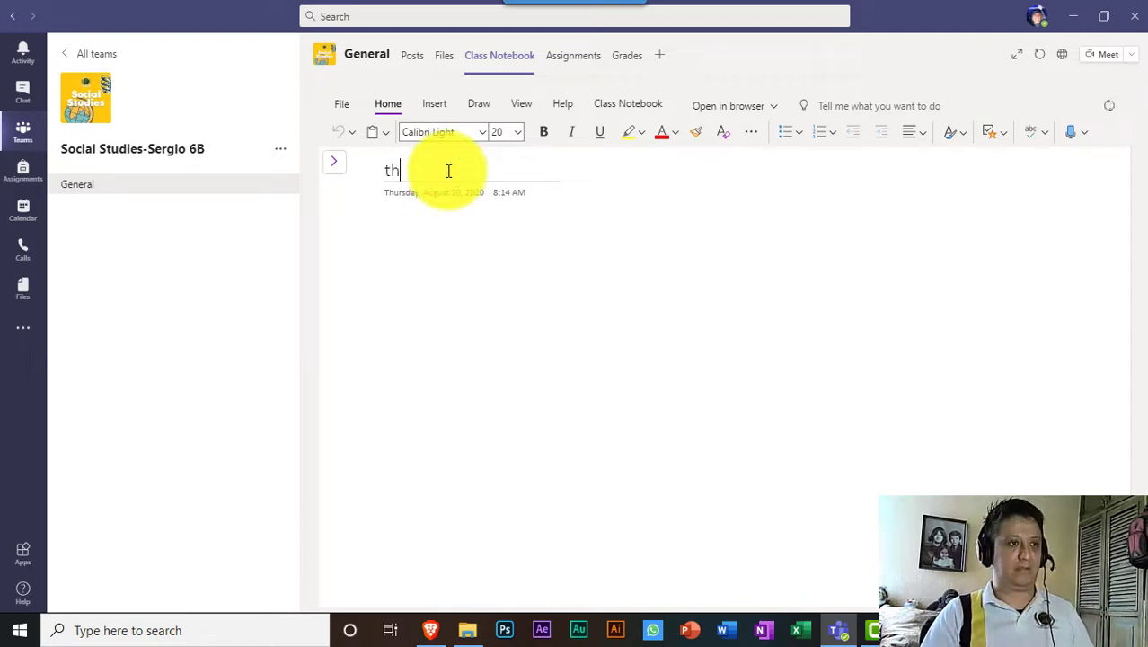
{"action": "key", "text": "BackSpace"}
{"action": "key", "text": "BackSpace"}
{"action": "type", "text": "THIS"}
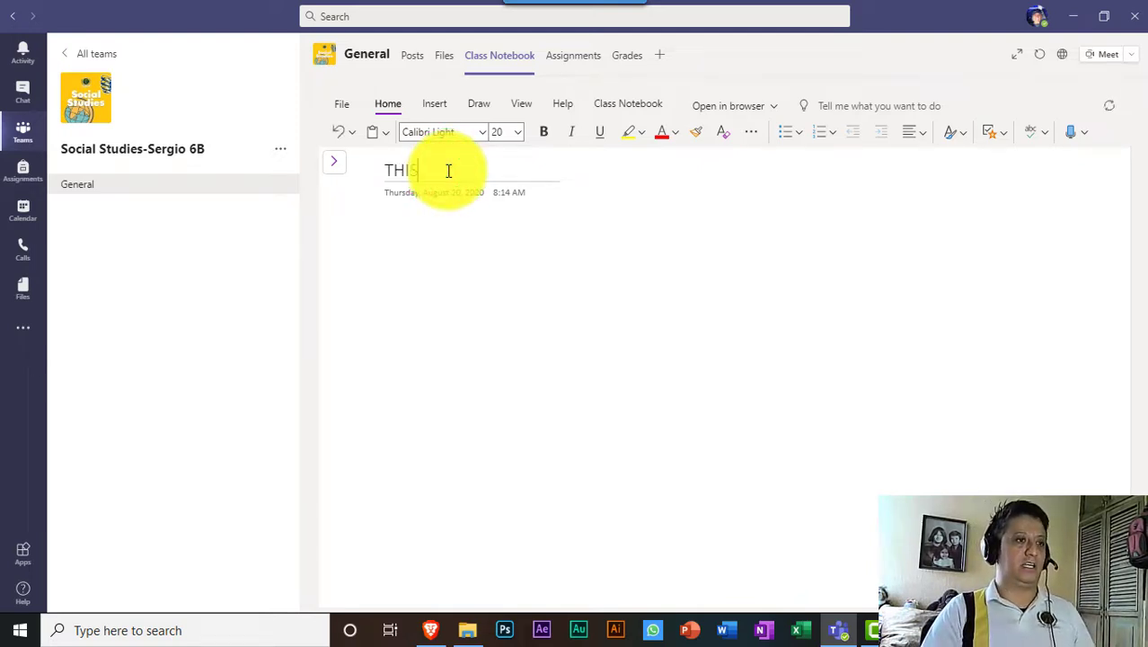
{"action": "type", "text": " IS AN OVERVIEW OF"}
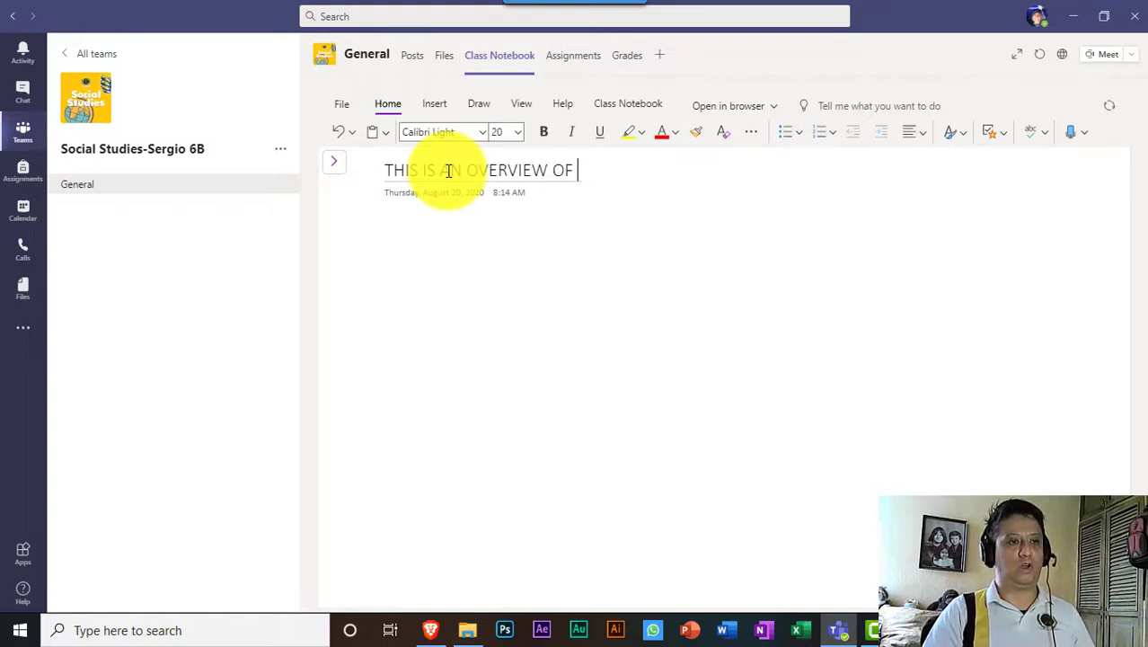
{"action": "type", "text": " ALL YOU CAN"}
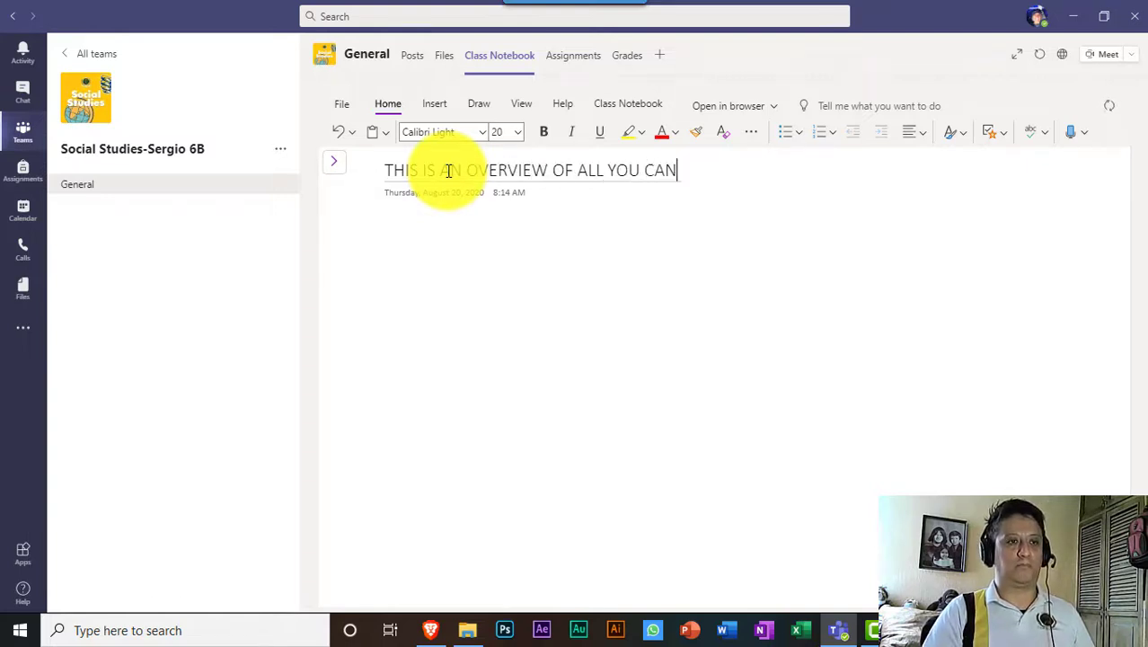
{"action": "type", "text": " DO"}
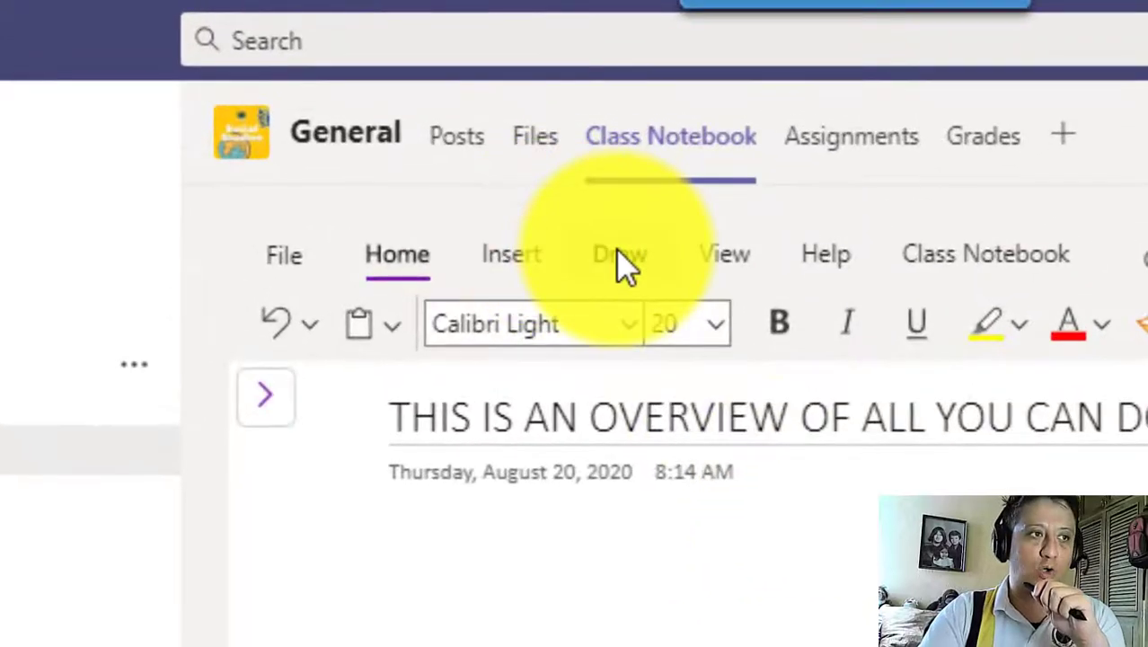
Handwrite the teacher's first name on the blank page area below the title with the black pen.
{"action": "left_click", "coordinate": [618, 256]}
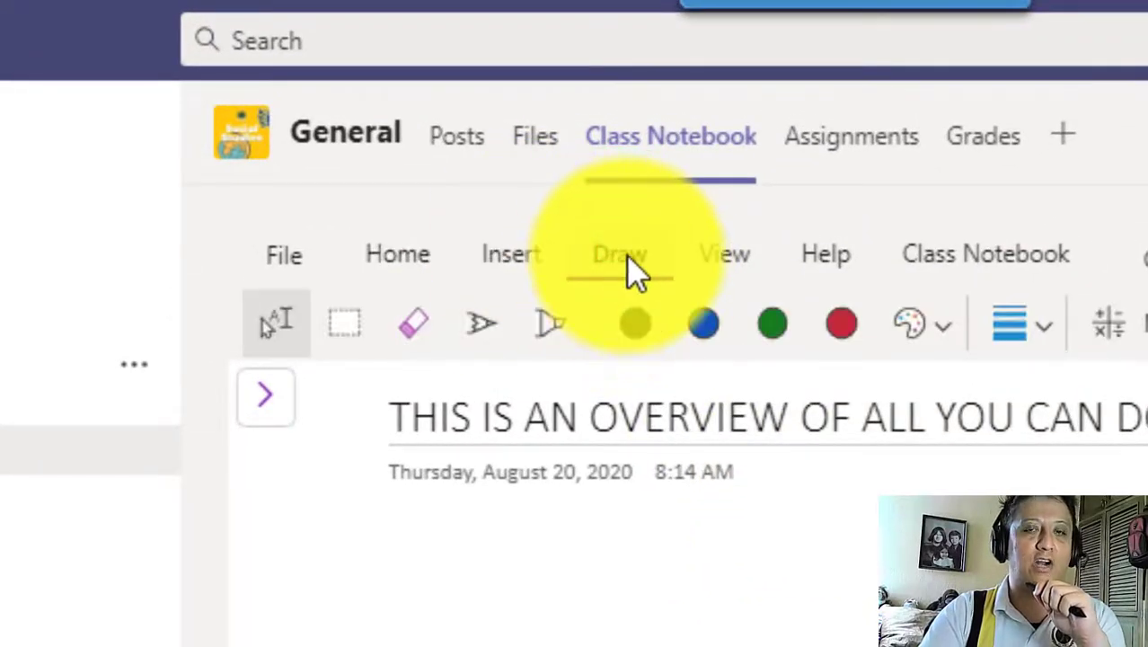
{"action": "left_click", "coordinate": [633, 325]}
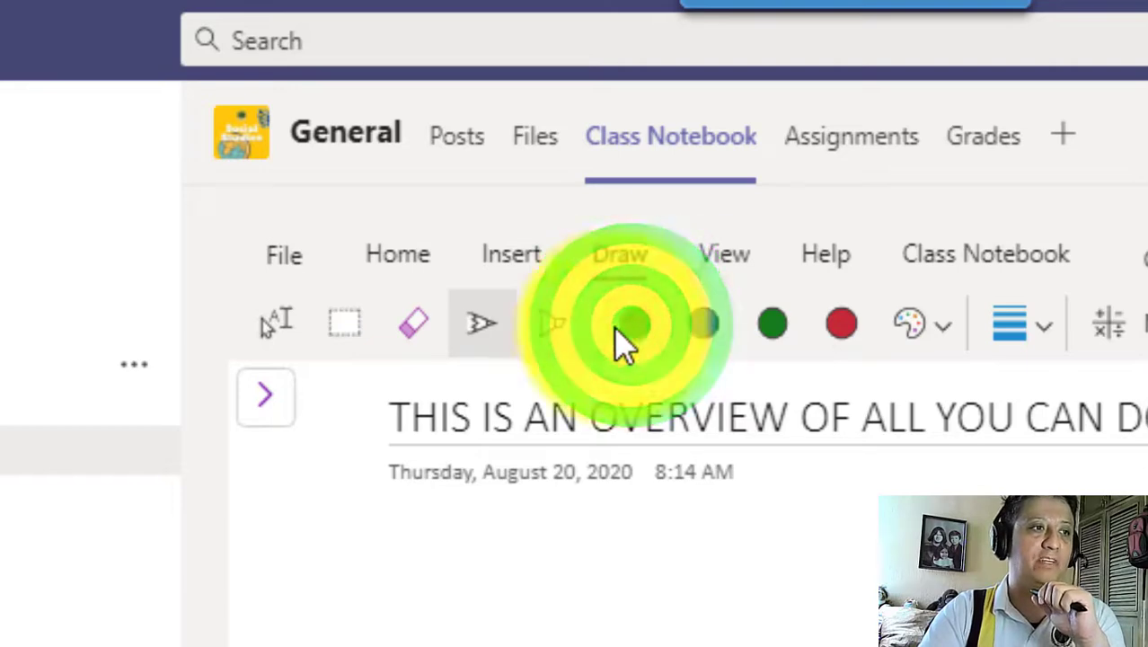
{"action": "left_click", "coordinate": [481, 331]}
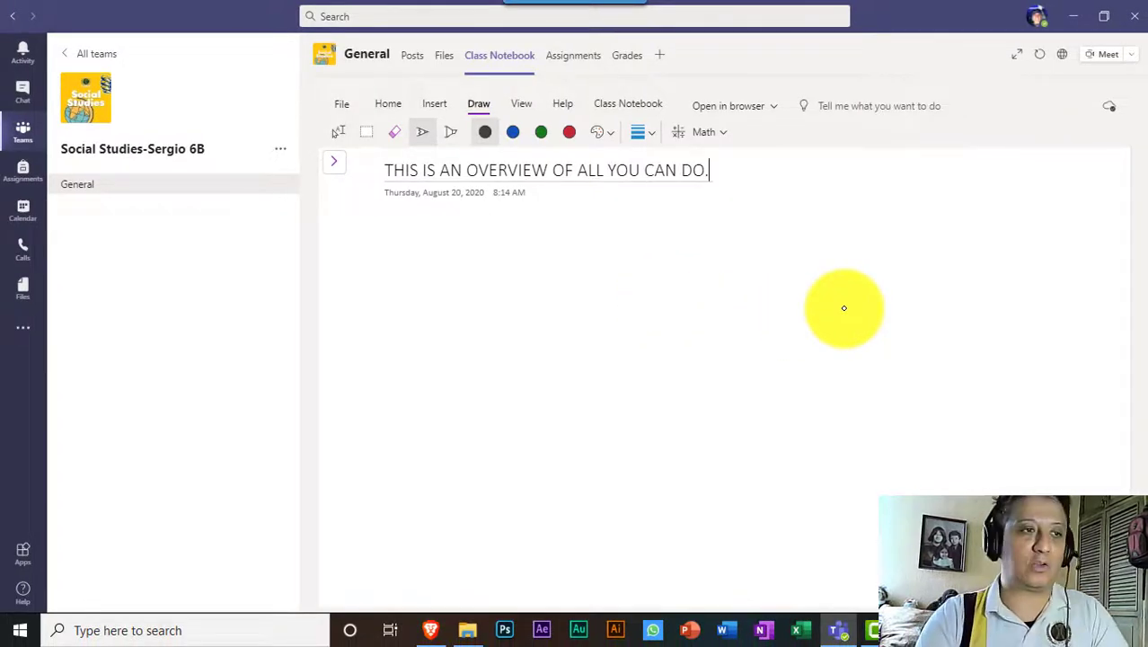
{"action": "mouse_move", "coordinate": [624, 259]}
{"action": "left_mouse_down"}
{"action": "mouse_move", "coordinate": [571, 302]}
{"action": "mouse_move", "coordinate": [643, 306]}
{"action": "mouse_move", "coordinate": [652, 325]}
{"action": "left_mouse_up"}
{"action": "mouse_move", "coordinate": [664, 307]}
{"action": "left_mouse_down"}
{"action": "mouse_move", "coordinate": [680, 297]}
{"action": "mouse_move", "coordinate": [686, 348]}
{"action": "left_mouse_up"}
{"action": "left_click_drag", "start_coordinate": [719, 298], "coordinate": [718, 338]}
{"action": "left_click_drag", "start_coordinate": [716, 283], "coordinate": [754, 300]}
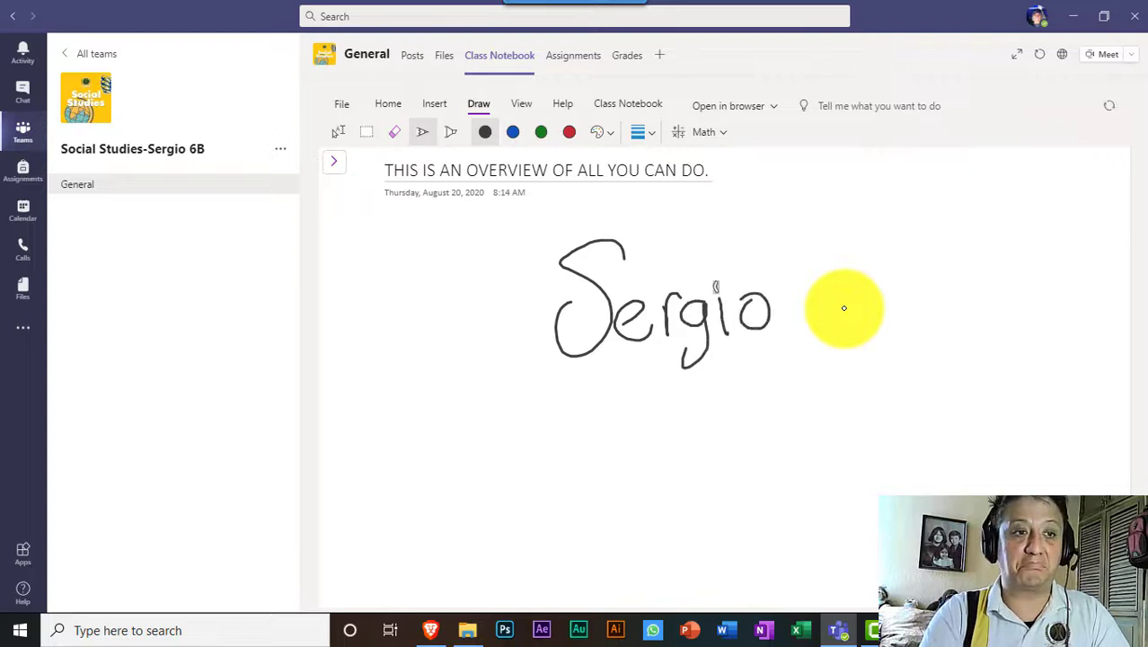
Draw a signature-style scribble with the black pen just below the end of the handwritten name.
{"action": "left_click_drag", "start_coordinate": [718, 370], "coordinate": [825, 363]}
{"action": "mouse_move", "coordinate": [796, 325]}
{"action": "left_mouse_down"}
{"action": "mouse_move", "coordinate": [774, 424]}
{"action": "mouse_move", "coordinate": [828, 359]}
{"action": "left_mouse_up"}
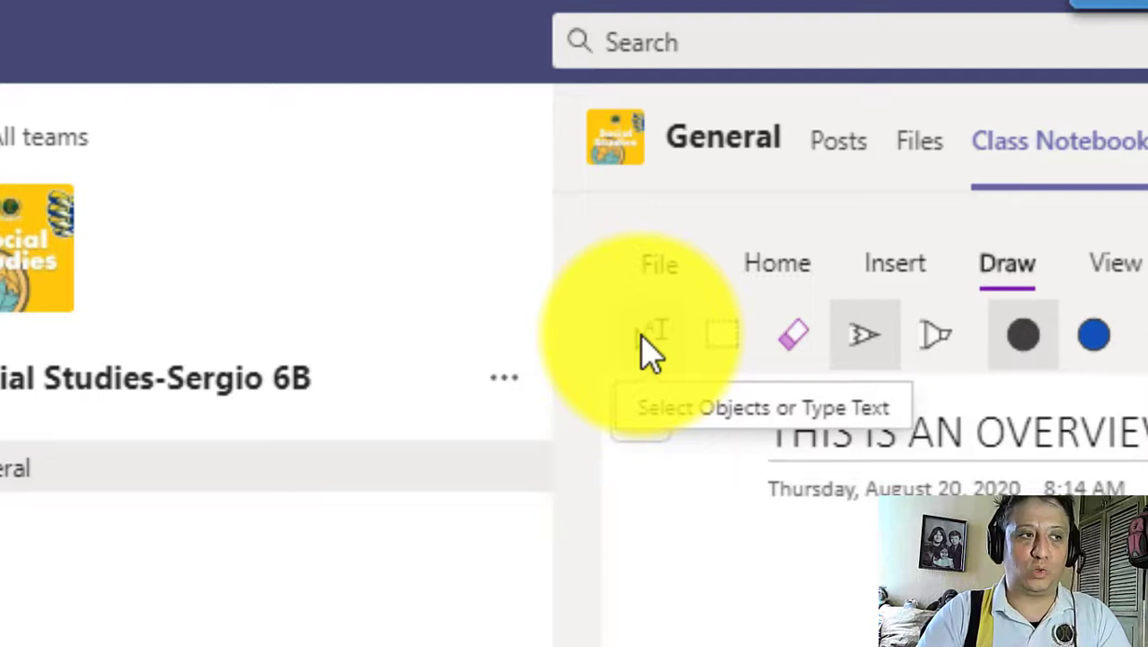
Move the first two letters of the handwritten name away one at a time with Select Objects, and undo the moves.
{"action": "left_click", "coordinate": [645, 339]}
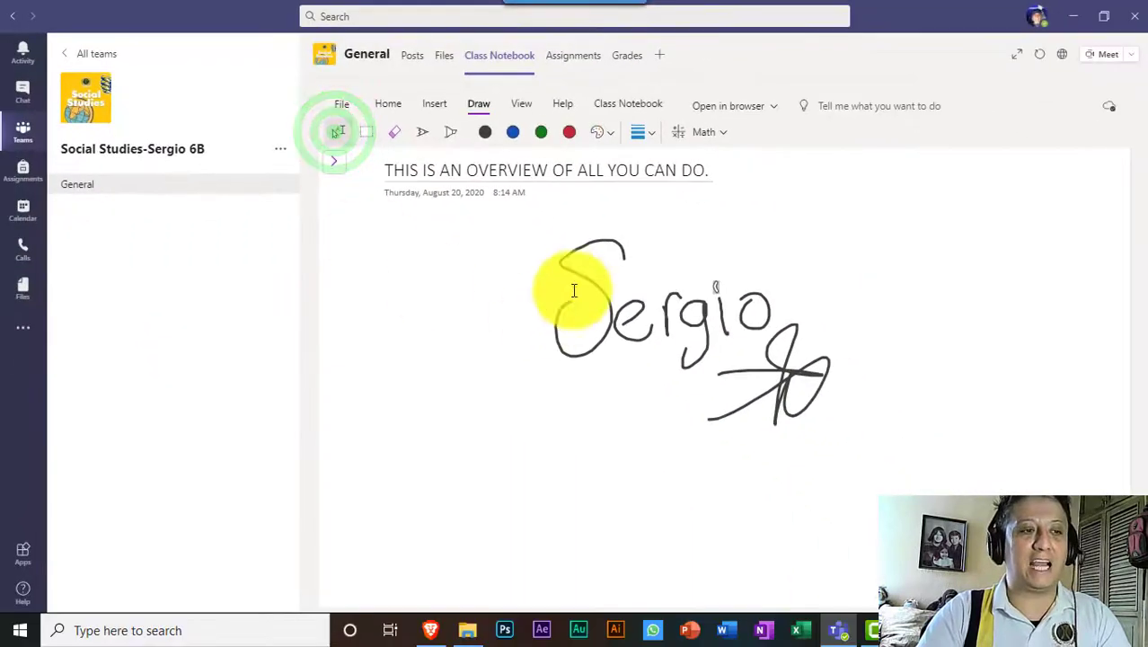
{"action": "left_click", "coordinate": [576, 252]}
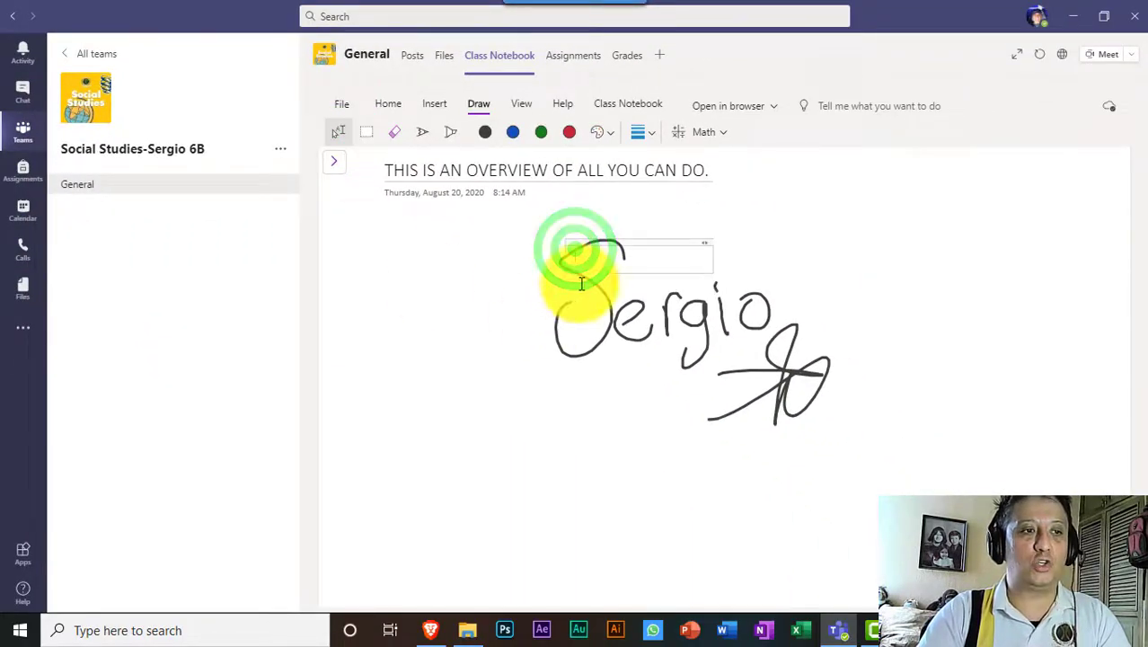
{"action": "left_click", "coordinate": [592, 277]}
{"action": "left_click_drag", "start_coordinate": [595, 285], "coordinate": [474, 296]}
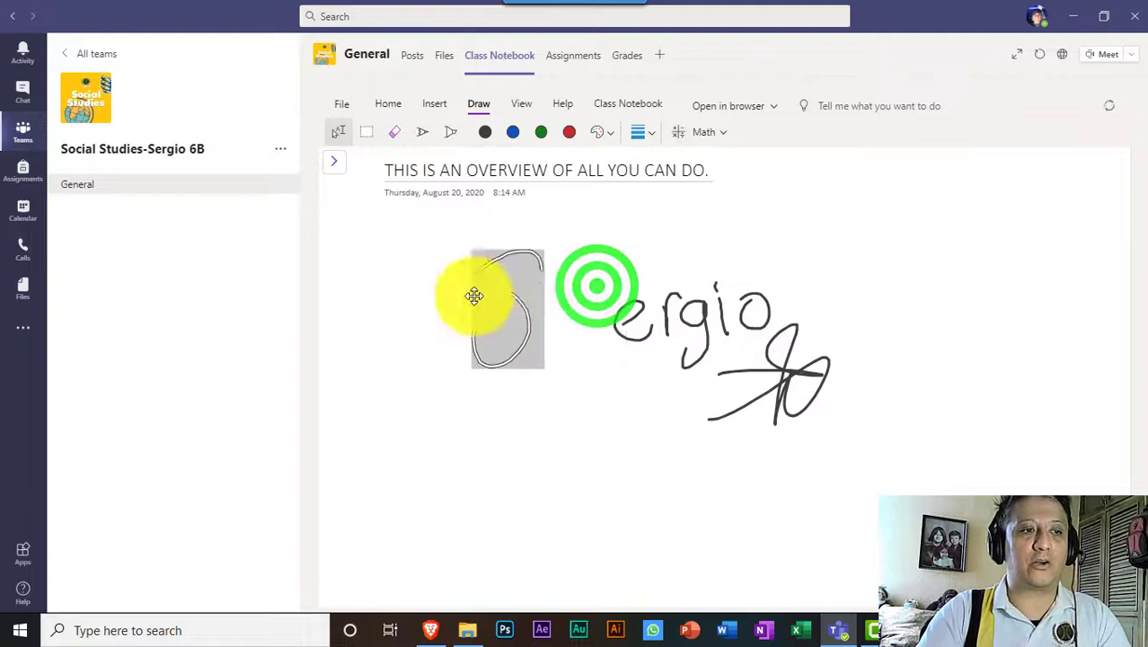
{"action": "left_click", "coordinate": [633, 314]}
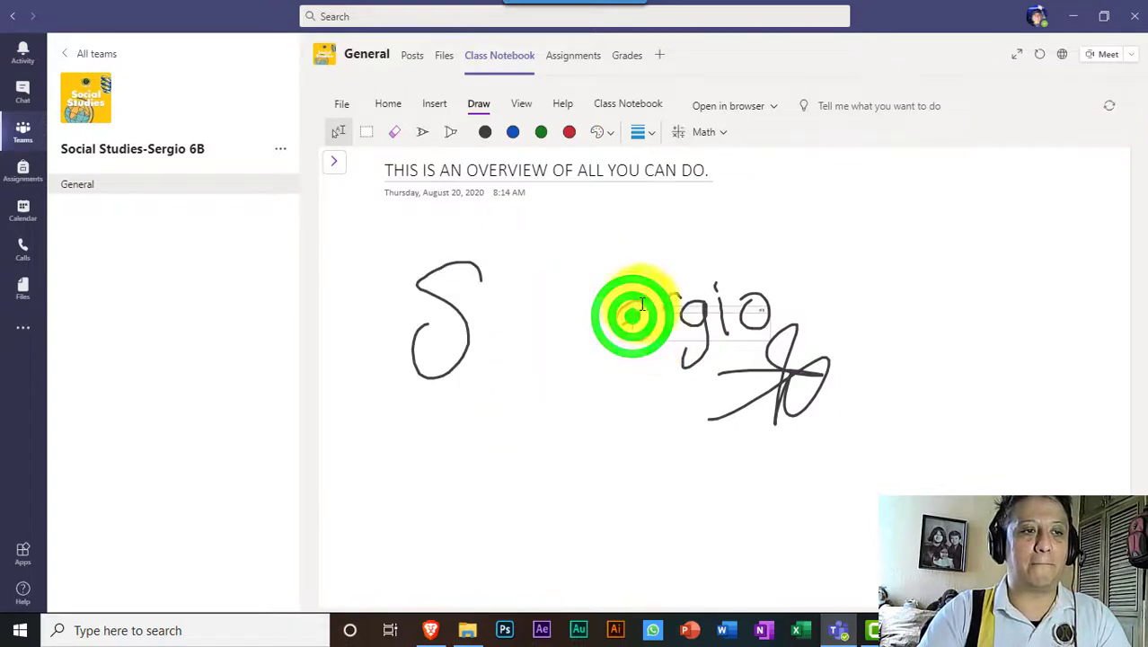
{"action": "mouse_move", "coordinate": [640, 303]}
{"action": "left_mouse_down"}
{"action": "mouse_move", "coordinate": [530, 367]}
{"action": "mouse_move", "coordinate": [511, 256]}
{"action": "left_mouse_up"}
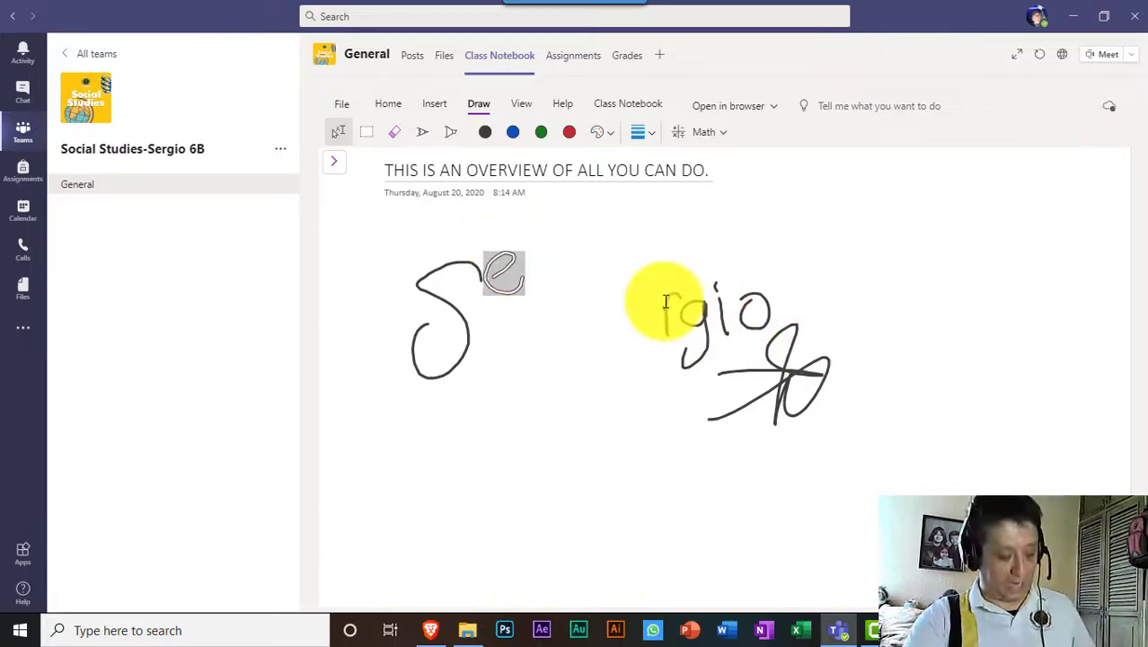
{"action": "key", "text": "ctrl+z"}
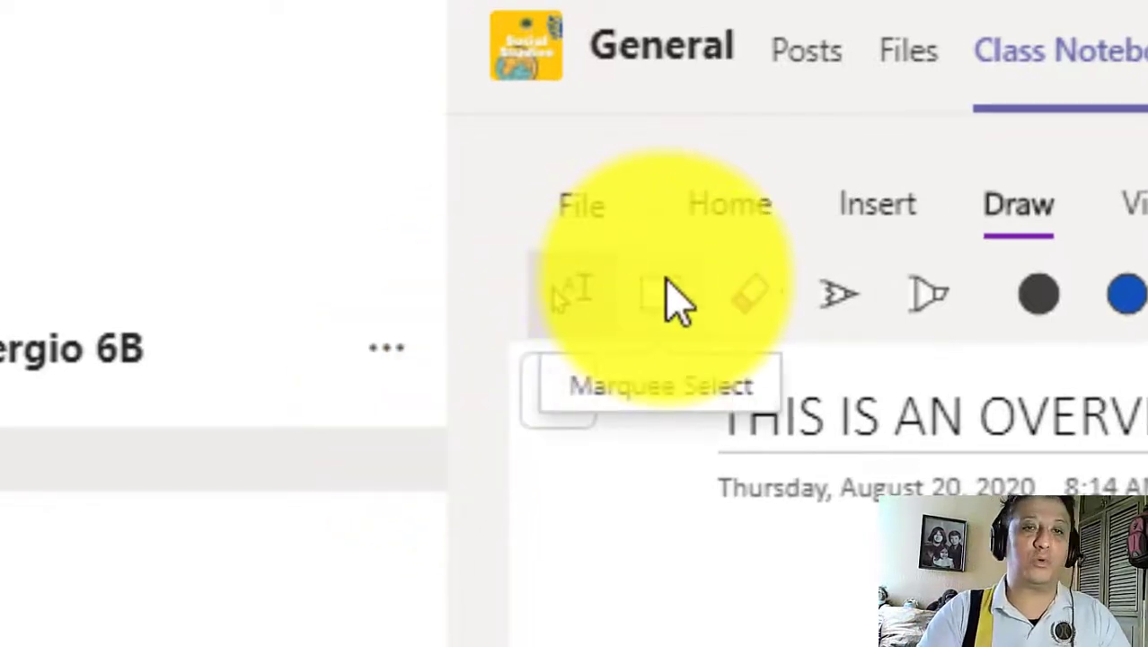
Select the handwritten name and signature together with Marquee Select, shift them slightly down the page, and delete them.
{"action": "left_click", "coordinate": [675, 296]}
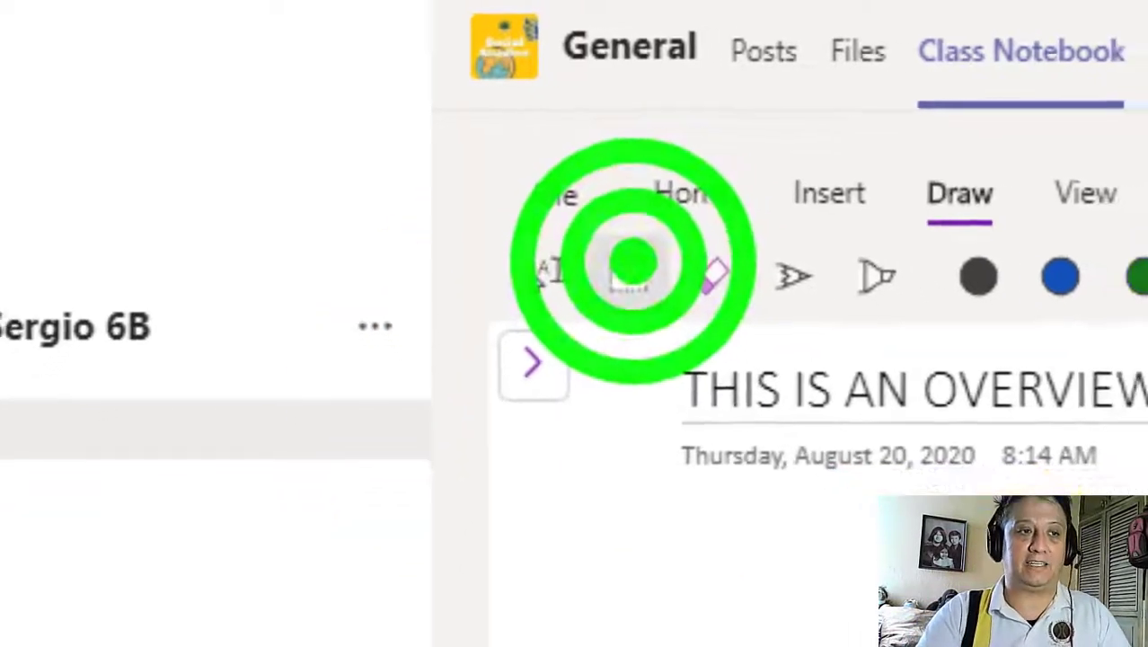
{"action": "mouse_move", "coordinate": [533, 224]}
{"action": "left_mouse_down"}
{"action": "mouse_move", "coordinate": [824, 444]}
{"action": "mouse_move", "coordinate": [862, 457]}
{"action": "left_mouse_up"}
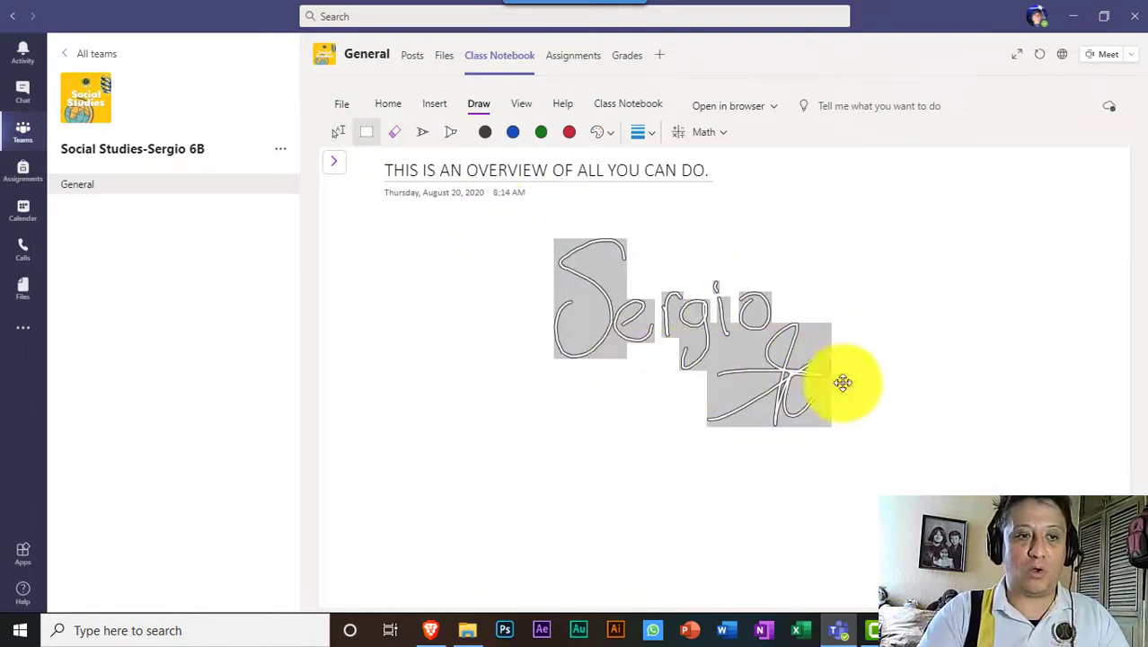
{"action": "left_click", "coordinate": [339, 133]}
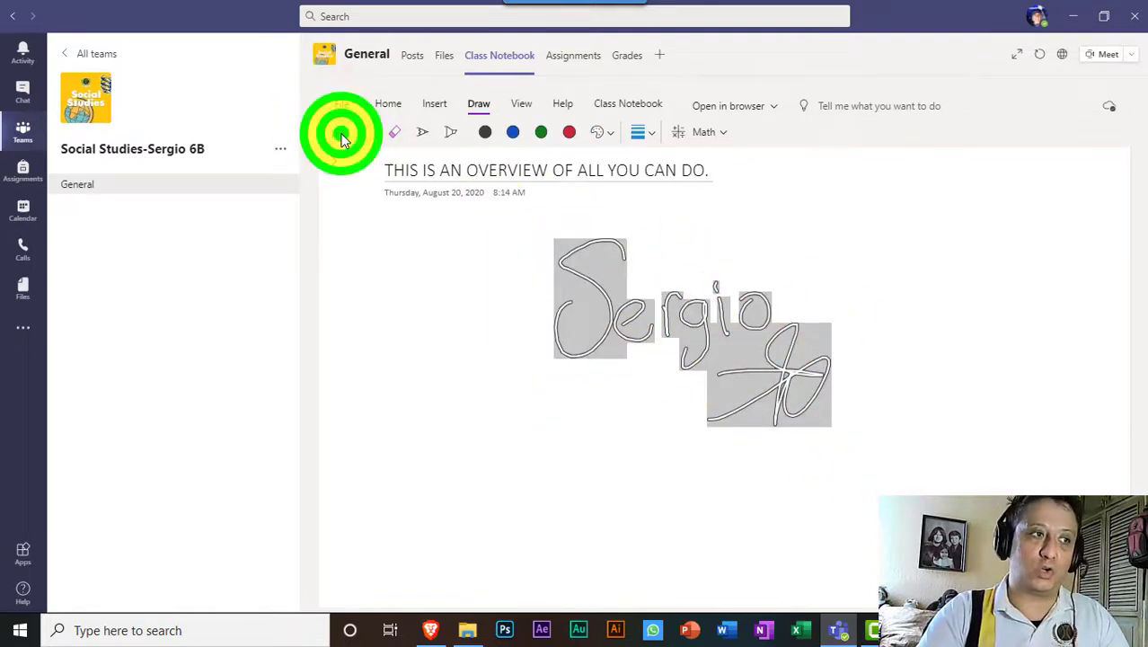
{"action": "mouse_move", "coordinate": [588, 301]}
{"action": "left_mouse_down"}
{"action": "mouse_move", "coordinate": [485, 341]}
{"action": "mouse_move", "coordinate": [574, 302]}
{"action": "mouse_move", "coordinate": [643, 356]}
{"action": "mouse_move", "coordinate": [600, 318]}
{"action": "left_mouse_up"}
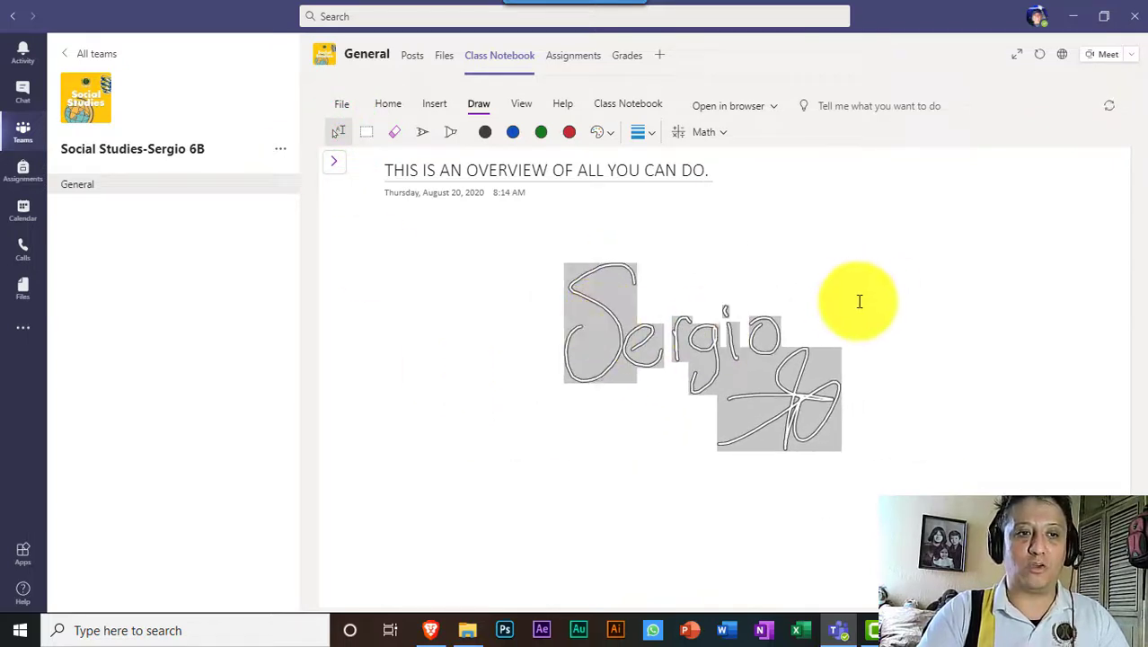
{"action": "key", "text": "Delete"}
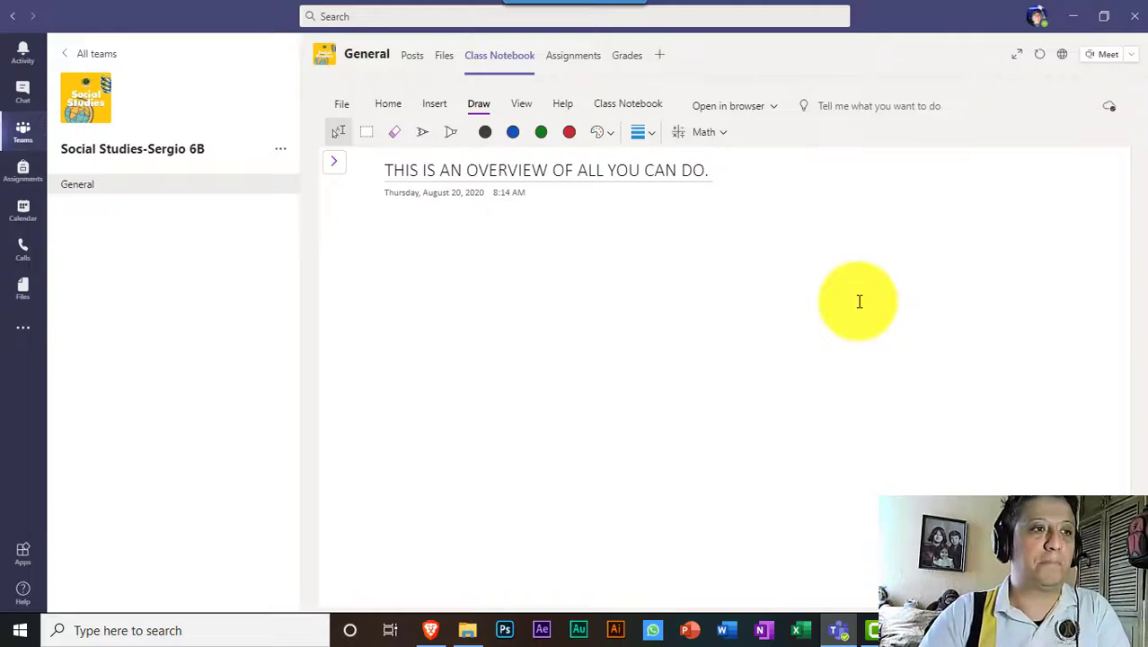
Add cavernicola_by_cristiandrawing_d7axcsx-pre.png from the open File Explorer folder into a new text container to the right of the page title.
{"action": "left_click", "coordinate": [436, 104]}
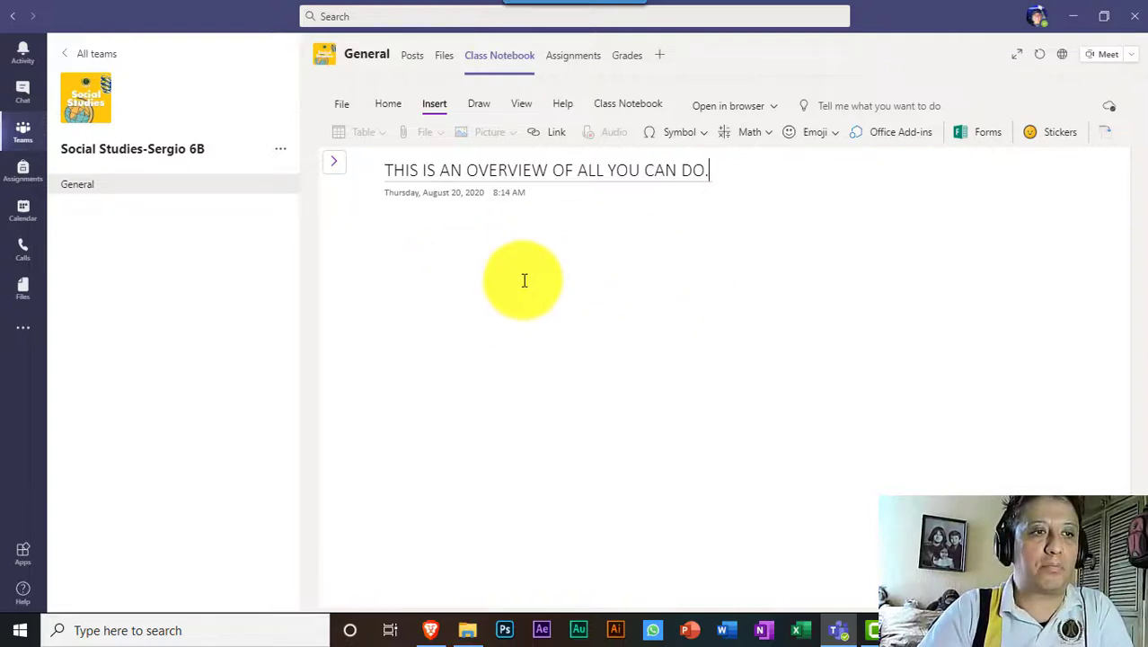
{"action": "left_click", "coordinate": [868, 250]}
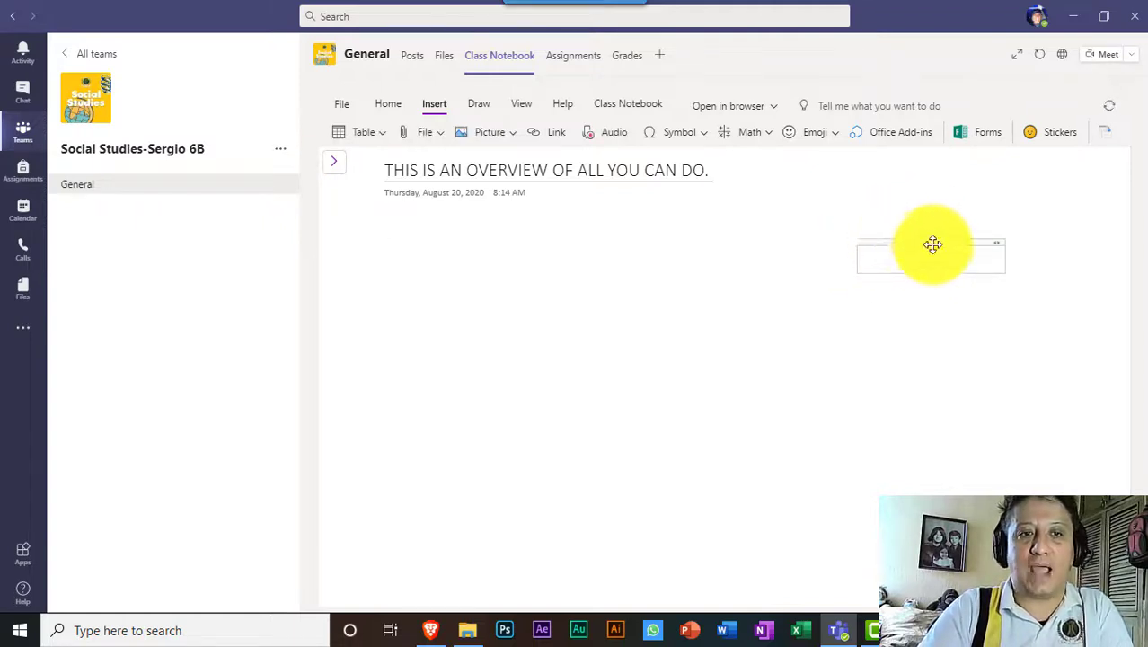
{"action": "left_click", "coordinate": [895, 268]}
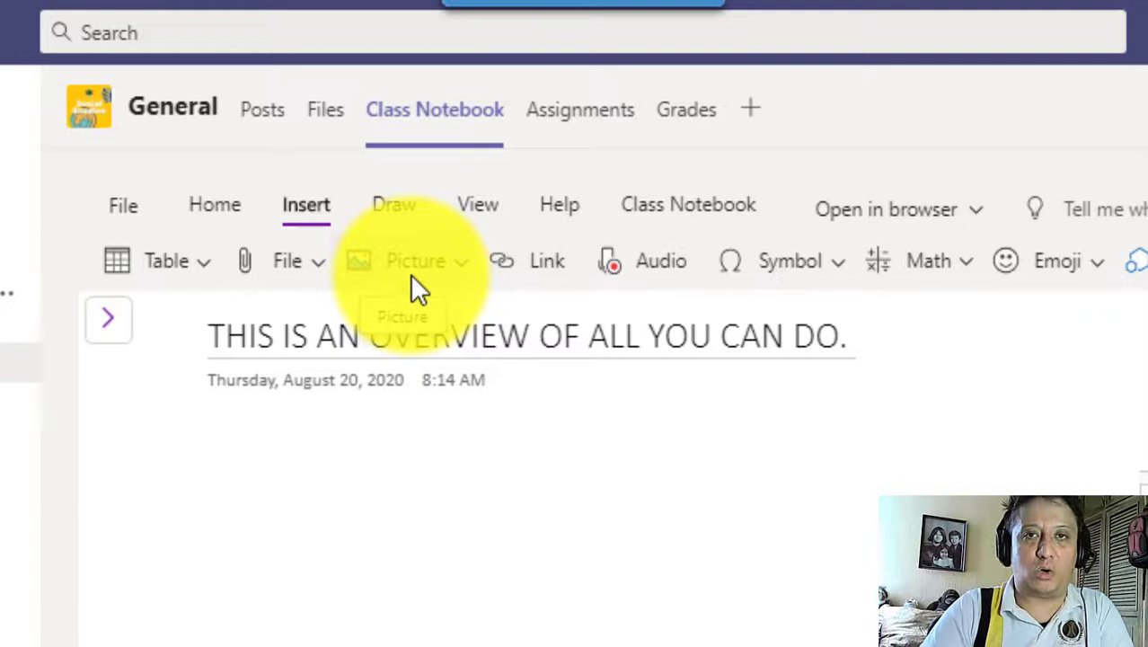
{"action": "left_click", "coordinate": [458, 256]}
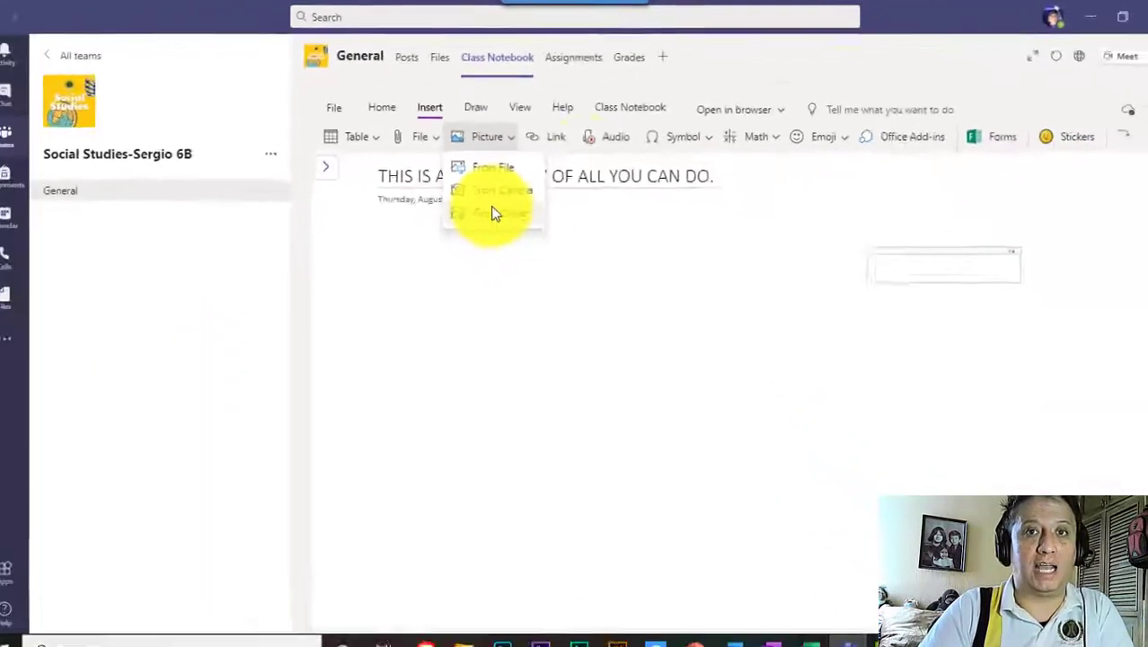
{"action": "left_click", "coordinate": [467, 628]}
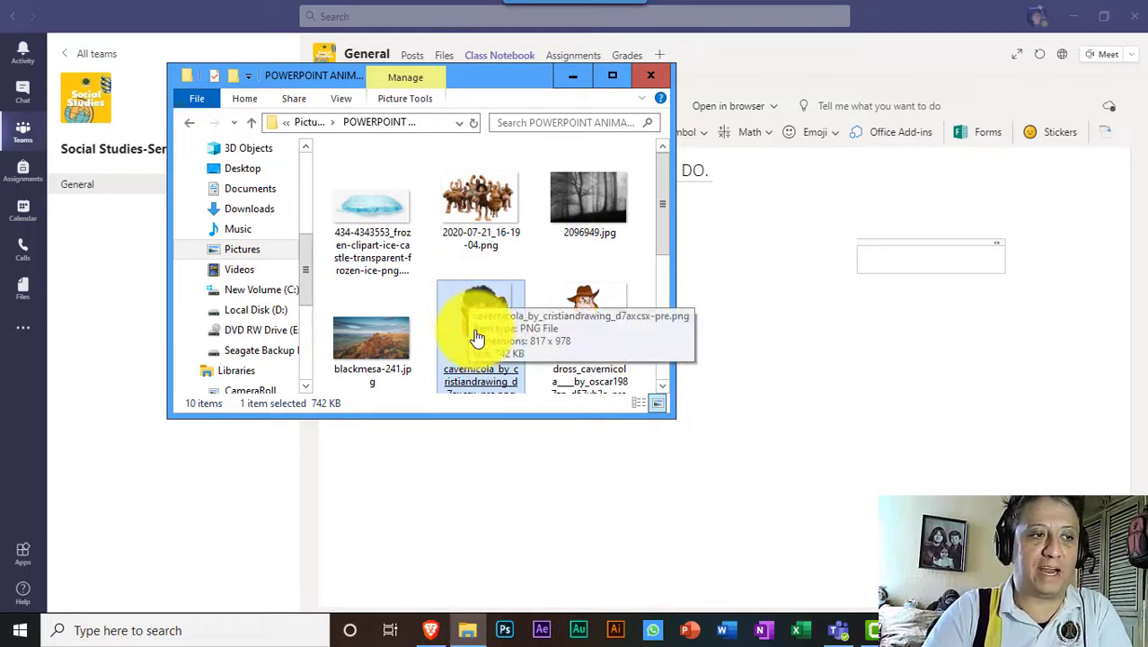
{"action": "left_click_drag", "start_coordinate": [467, 299], "coordinate": [895, 263]}
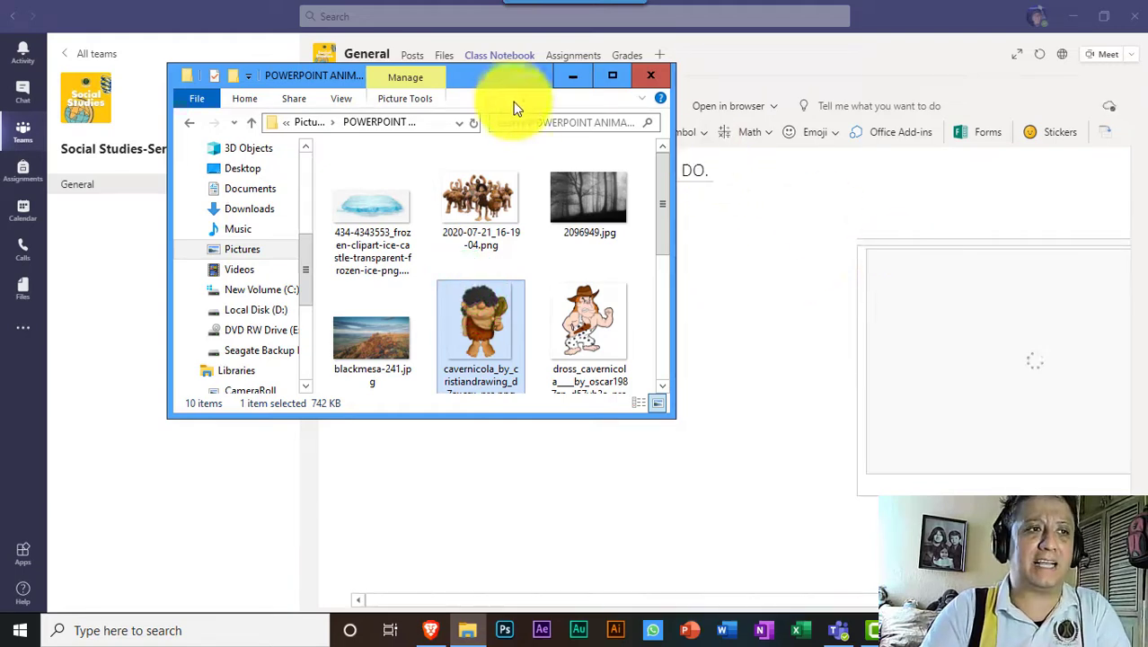
{"action": "left_click", "coordinate": [571, 78]}
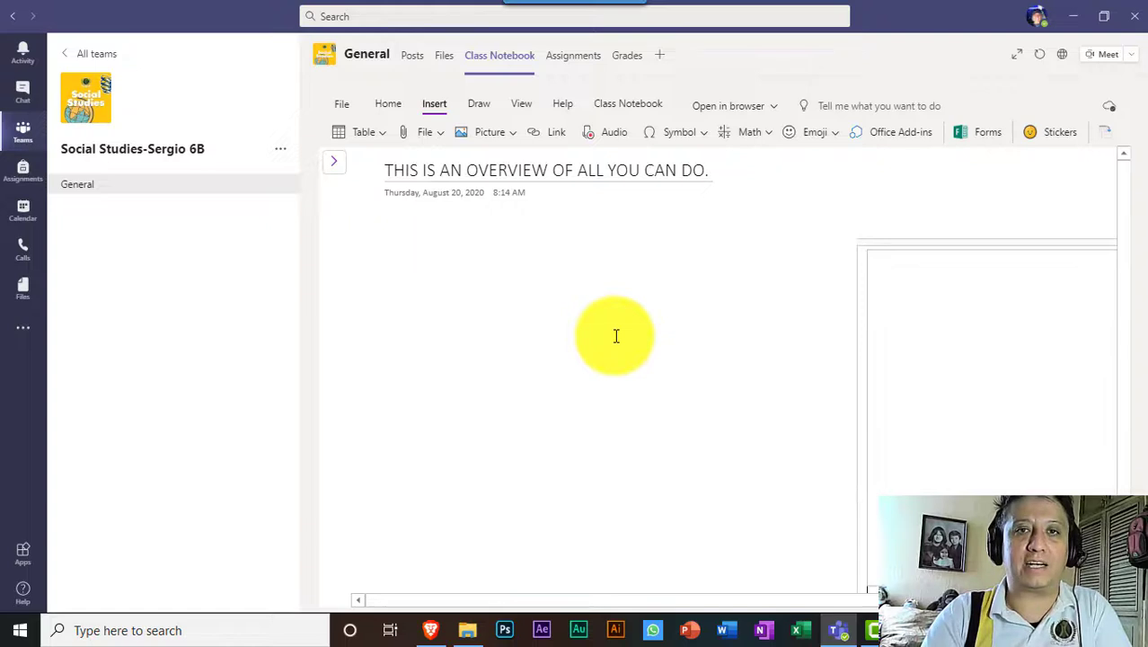
Move the caveman picture's container further left so that its full width fits in the visible page area.
{"action": "left_click", "coordinate": [910, 245]}
{"action": "left_click", "coordinate": [727, 224]}
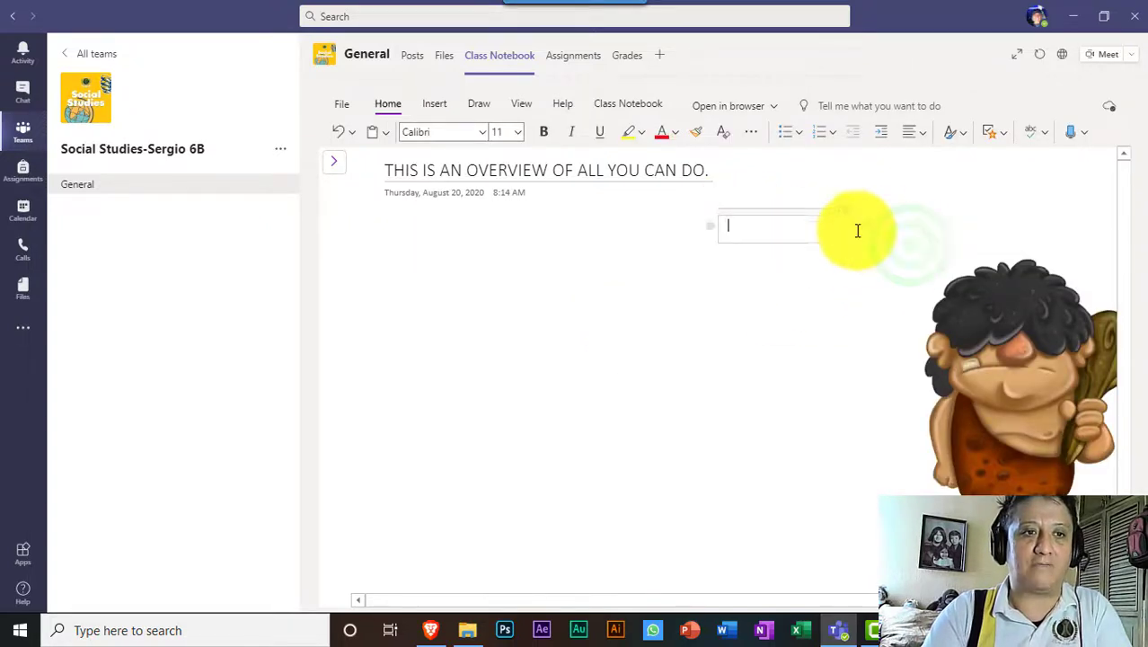
{"action": "left_click_drag", "start_coordinate": [969, 239], "coordinate": [980, 212]}
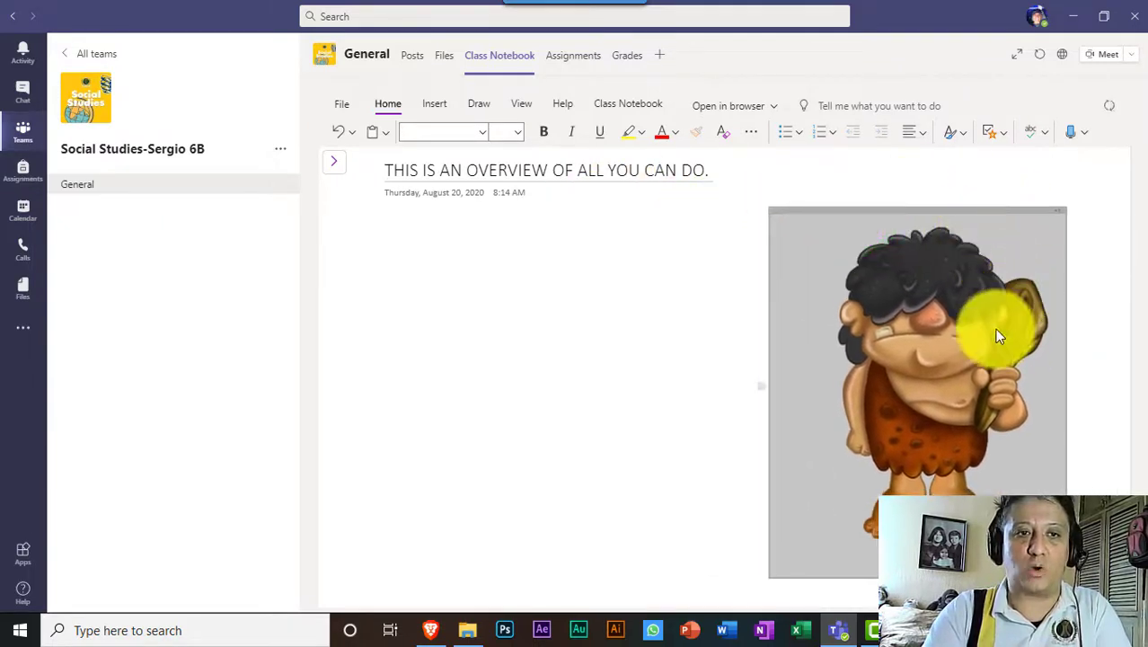
{"action": "left_click", "coordinate": [714, 395]}
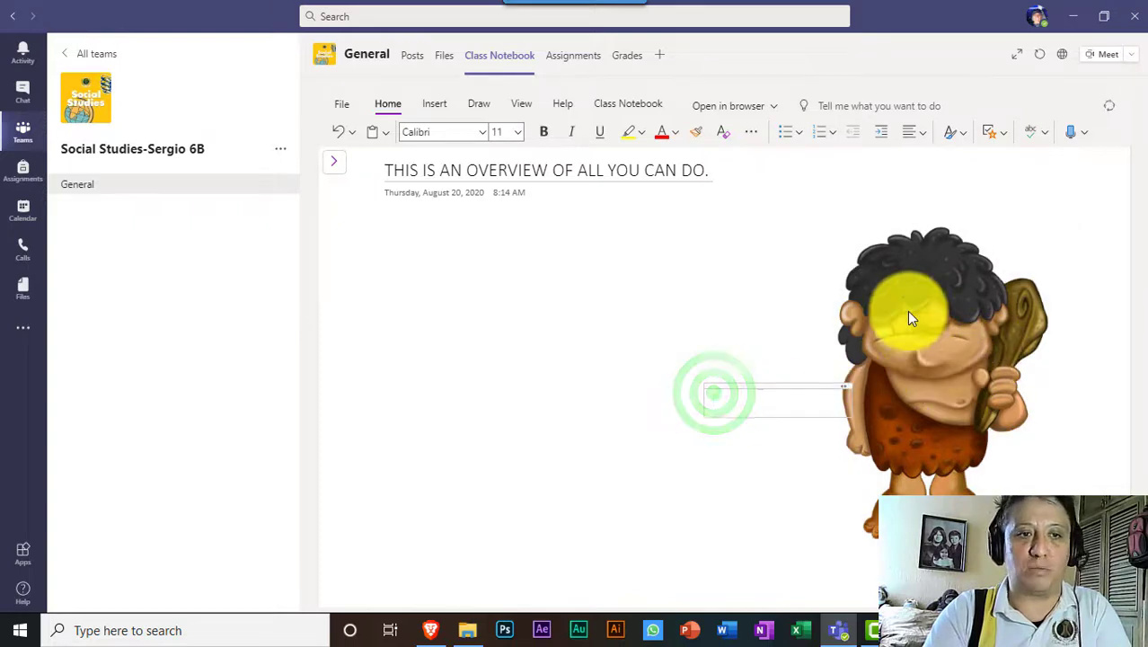
Move the caveman picture to the left side of the page, directly below the date line.
{"action": "left_click", "coordinate": [363, 260]}
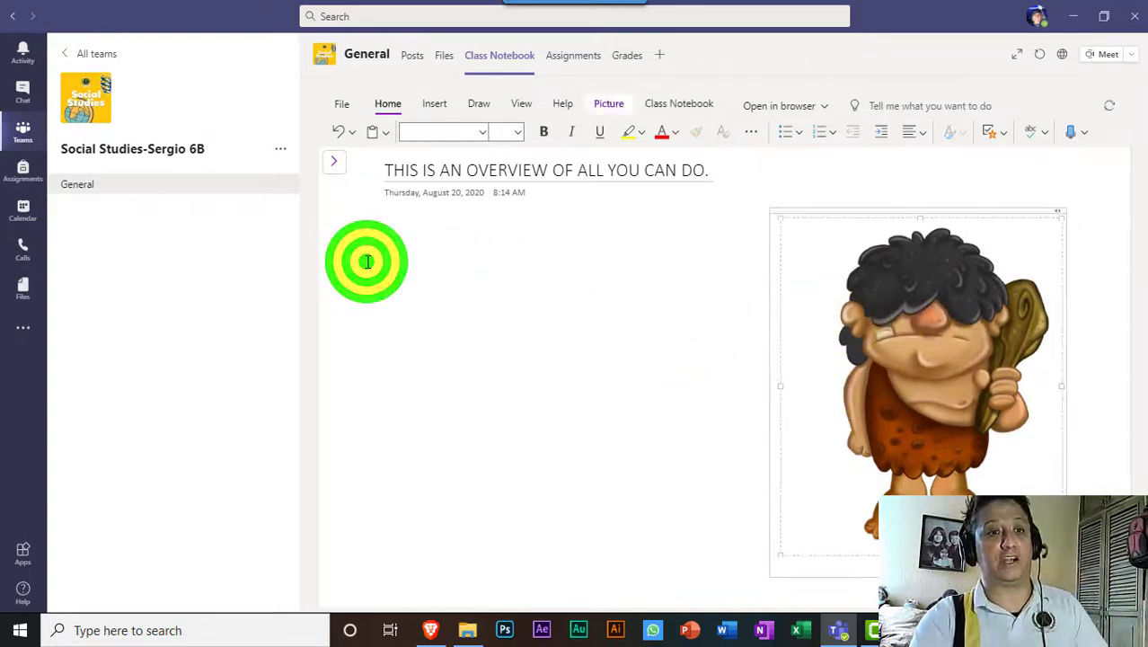
{"action": "left_click", "coordinate": [364, 259]}
{"action": "left_click", "coordinate": [405, 269]}
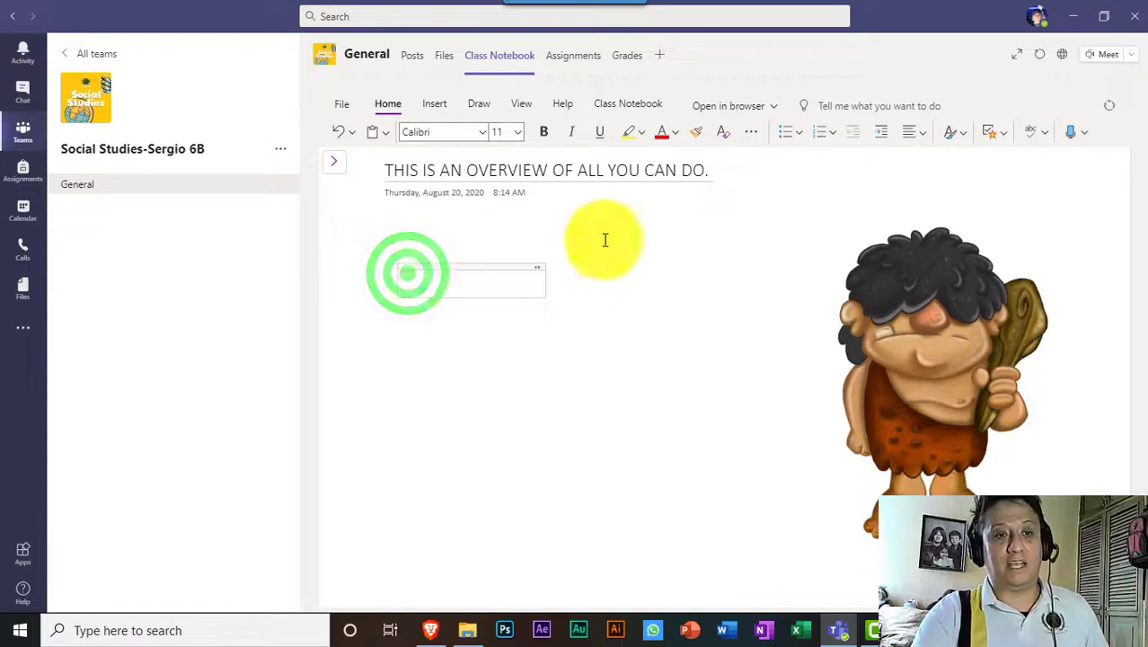
{"action": "left_click", "coordinate": [892, 261]}
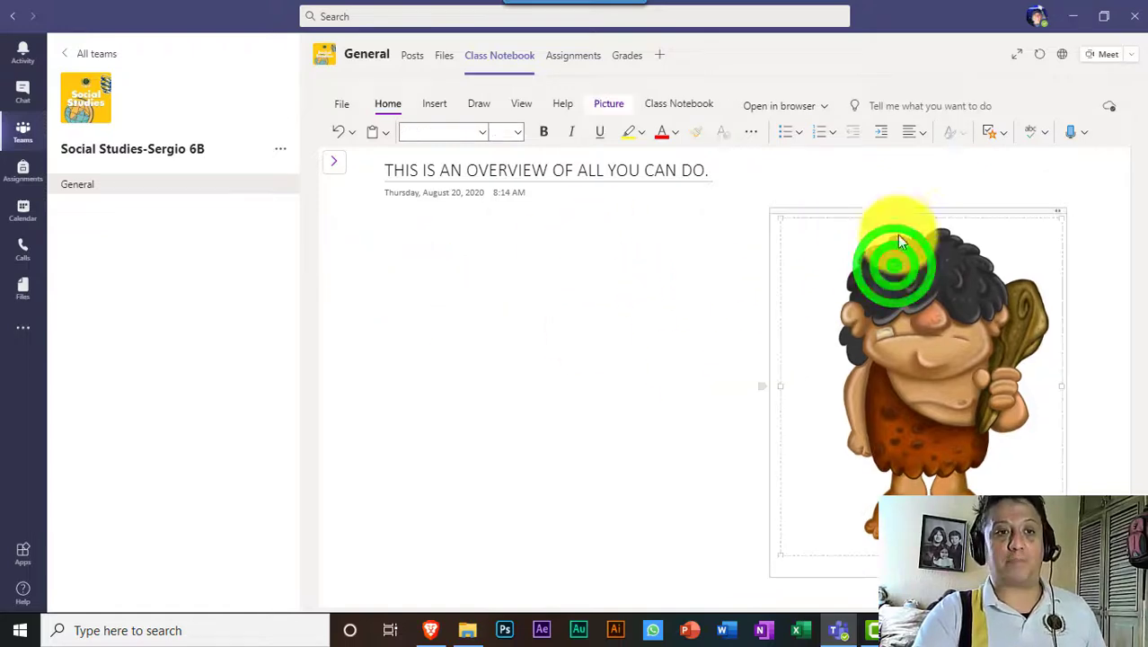
{"action": "left_click_drag", "start_coordinate": [890, 213], "coordinate": [503, 228]}
Shrink the caveman picture to about half its size and move it over the end of the page title.
{"action": "left_click", "coordinate": [554, 279]}
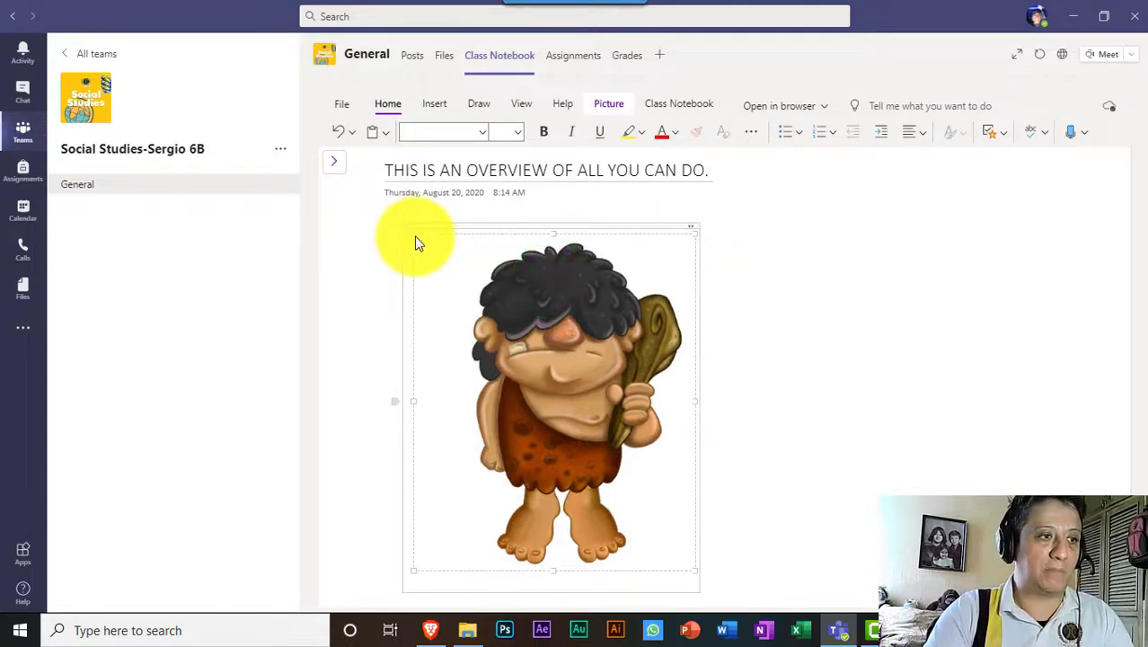
{"action": "left_click_drag", "start_coordinate": [414, 236], "coordinate": [588, 446]}
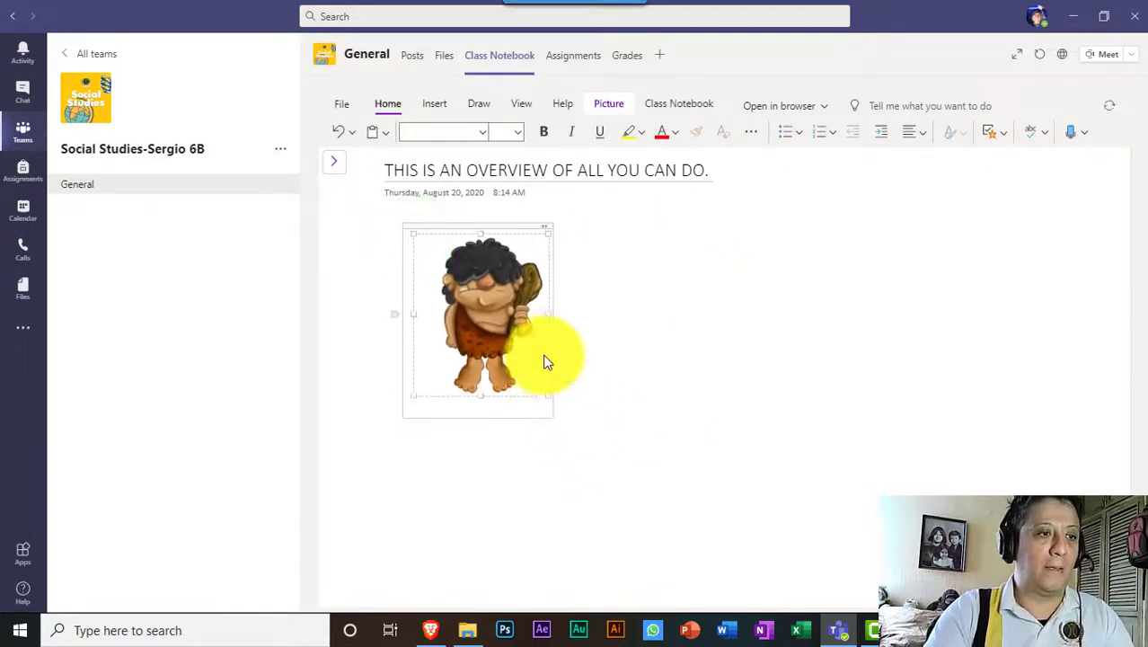
{"action": "left_click", "coordinate": [515, 223]}
{"action": "left_click_drag", "start_coordinate": [514, 223], "coordinate": [720, 153]}
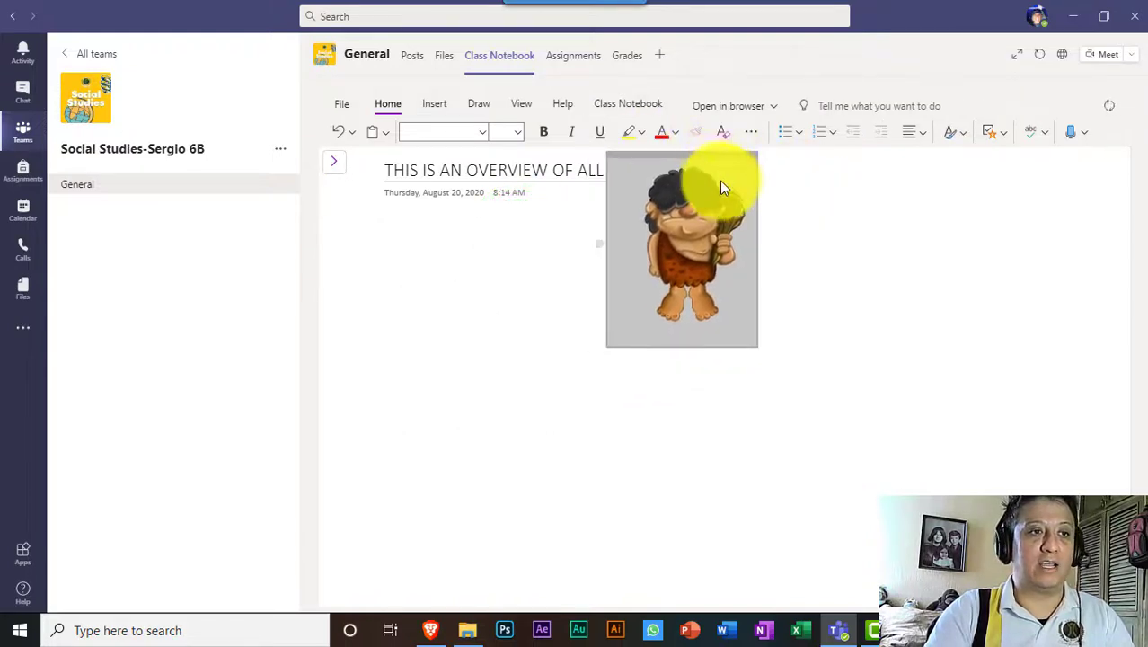
{"action": "left_click", "coordinate": [815, 220]}
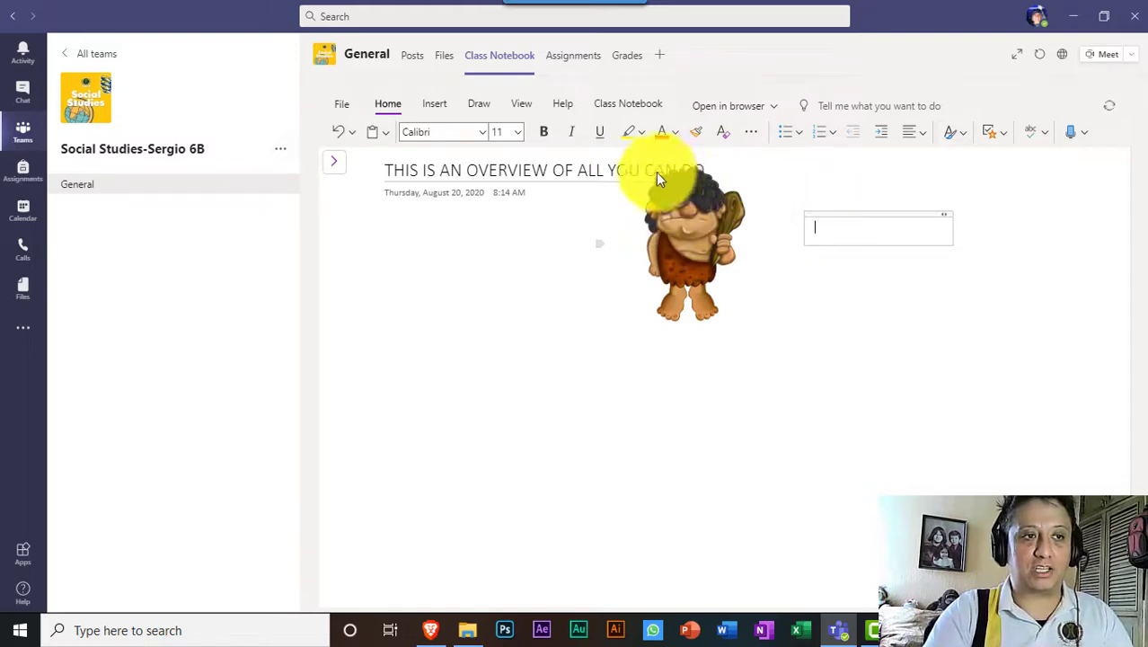
Move the caveman picture off the title to the blank area below it, and delete it from the page.
{"action": "left_click", "coordinate": [675, 196]}
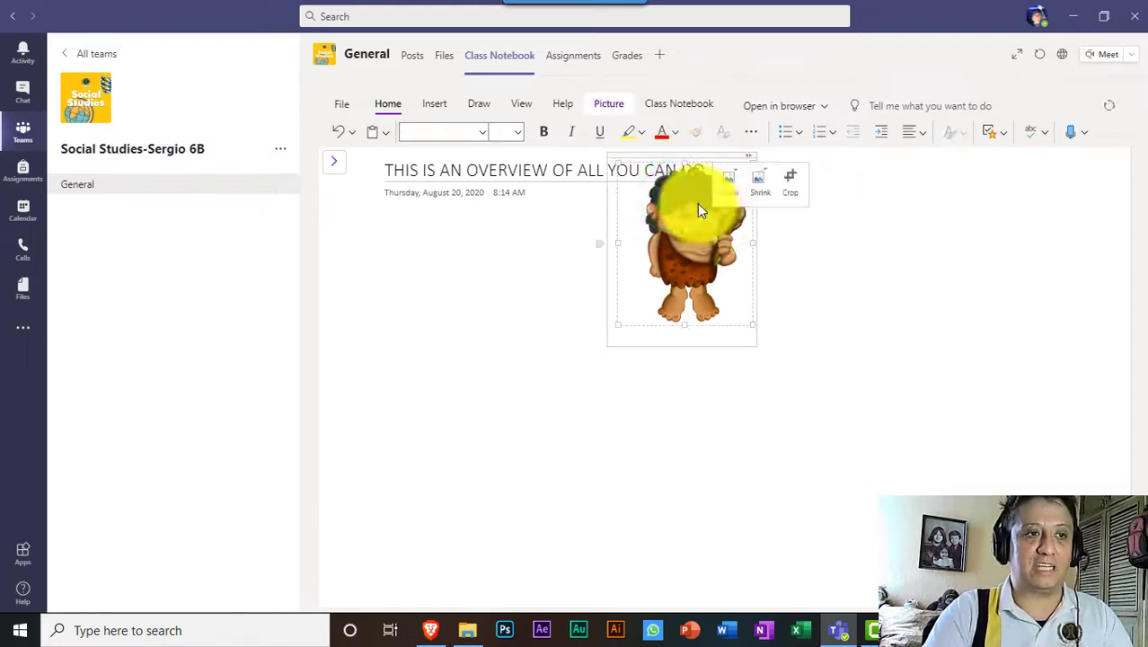
{"action": "left_click", "coordinate": [697, 202]}
{"action": "left_click_drag", "start_coordinate": [706, 154], "coordinate": [781, 264]}
{"action": "left_click", "coordinate": [780, 262]}
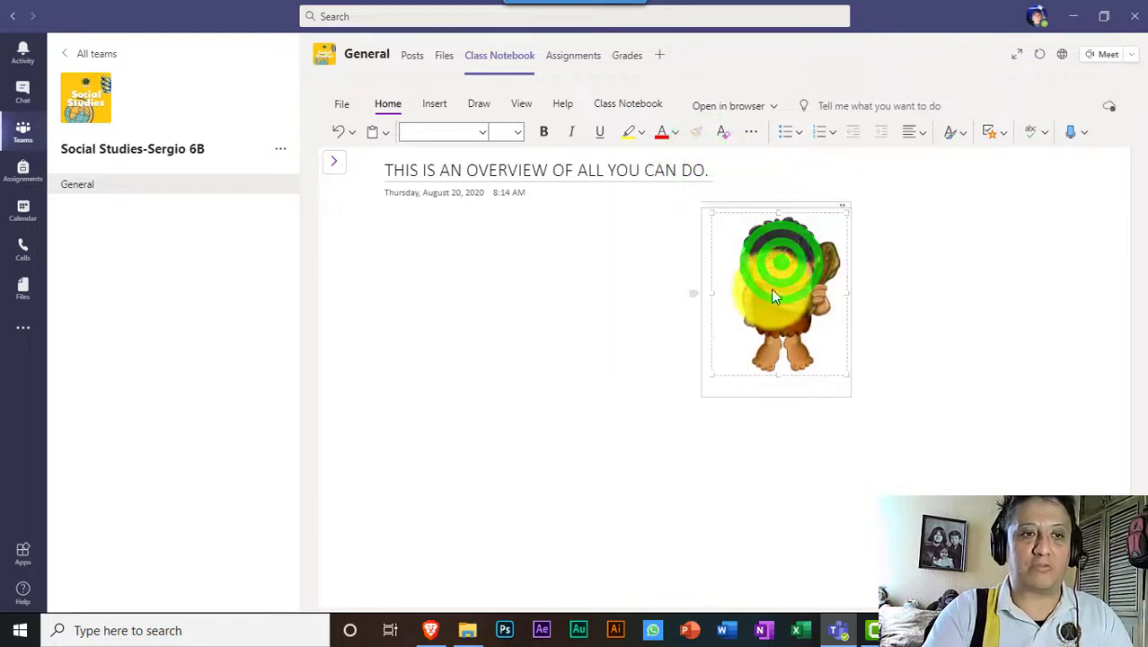
{"action": "left_click_drag", "start_coordinate": [802, 199], "coordinate": [790, 291]}
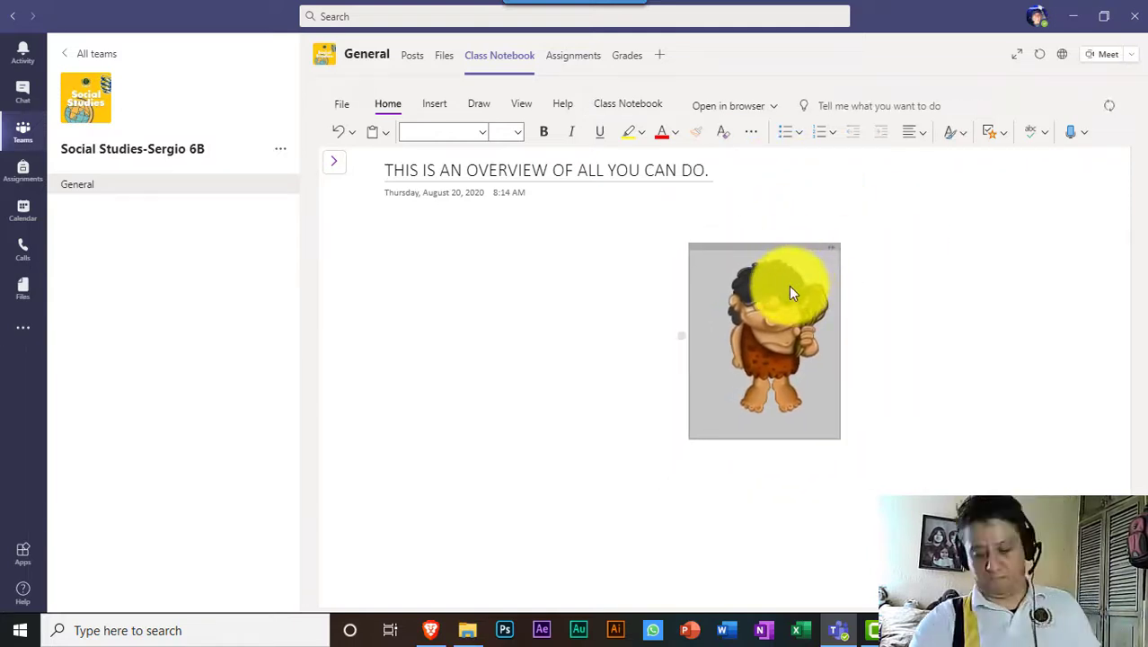
{"action": "key", "text": "Delete"}
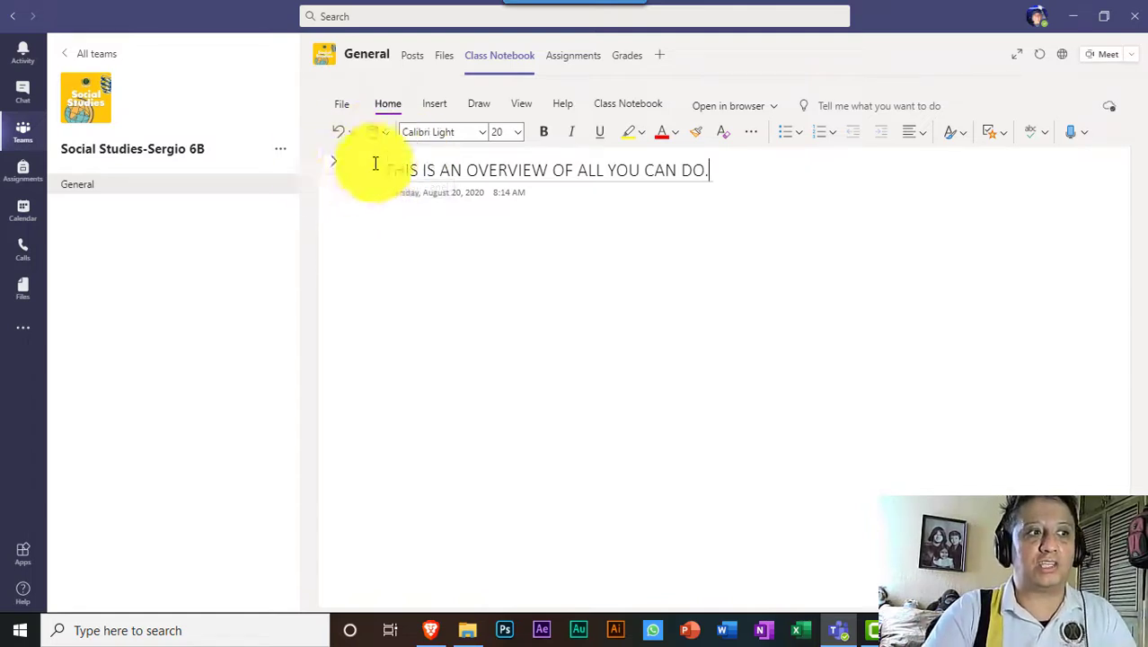
Show the notebook's section list and open the same student's Class Notes section.
{"action": "left_click", "coordinate": [339, 166]}
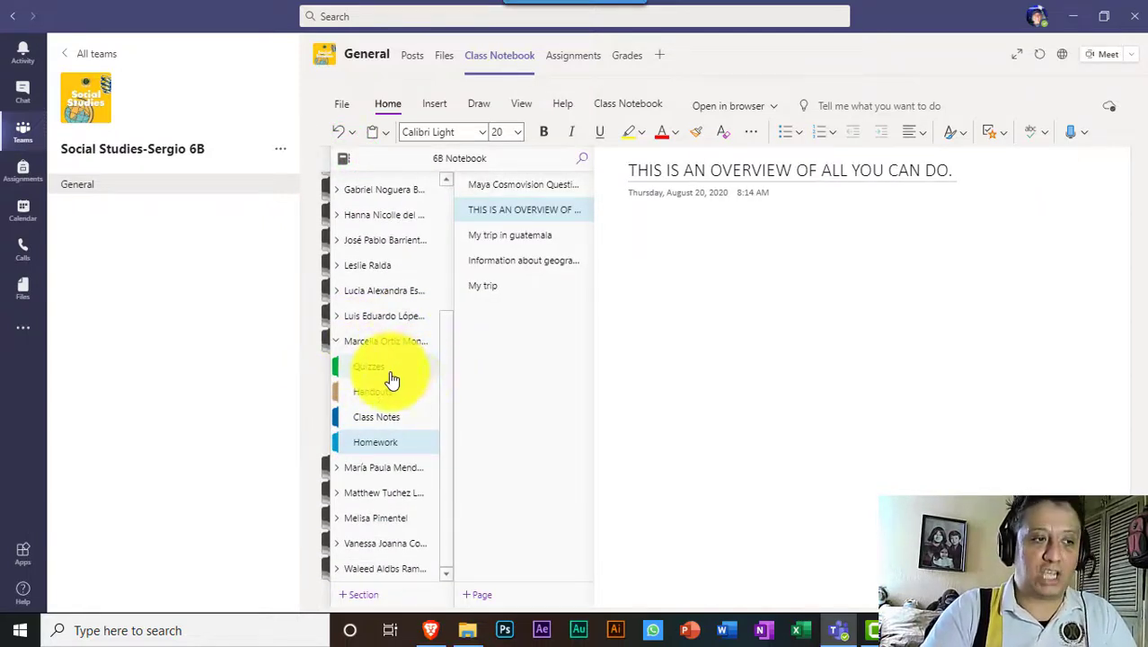
{"action": "left_click", "coordinate": [399, 426]}
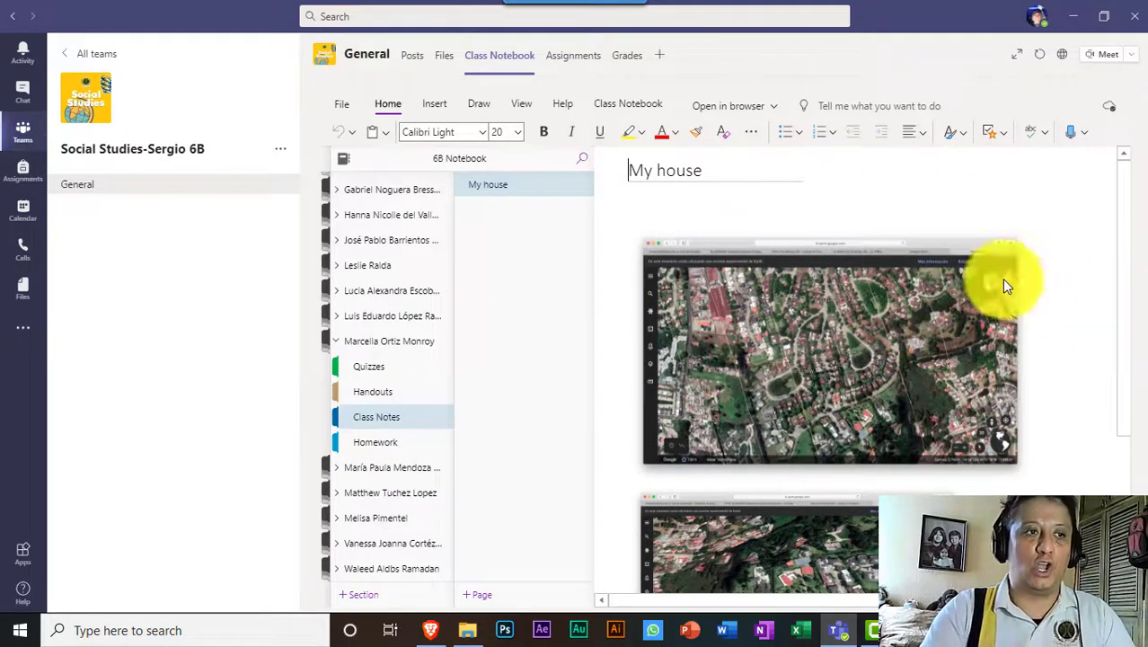
Draw a green check mark with the pen beside each of the two aerial pictures on the My house page.
{"action": "left_click", "coordinate": [1050, 216]}
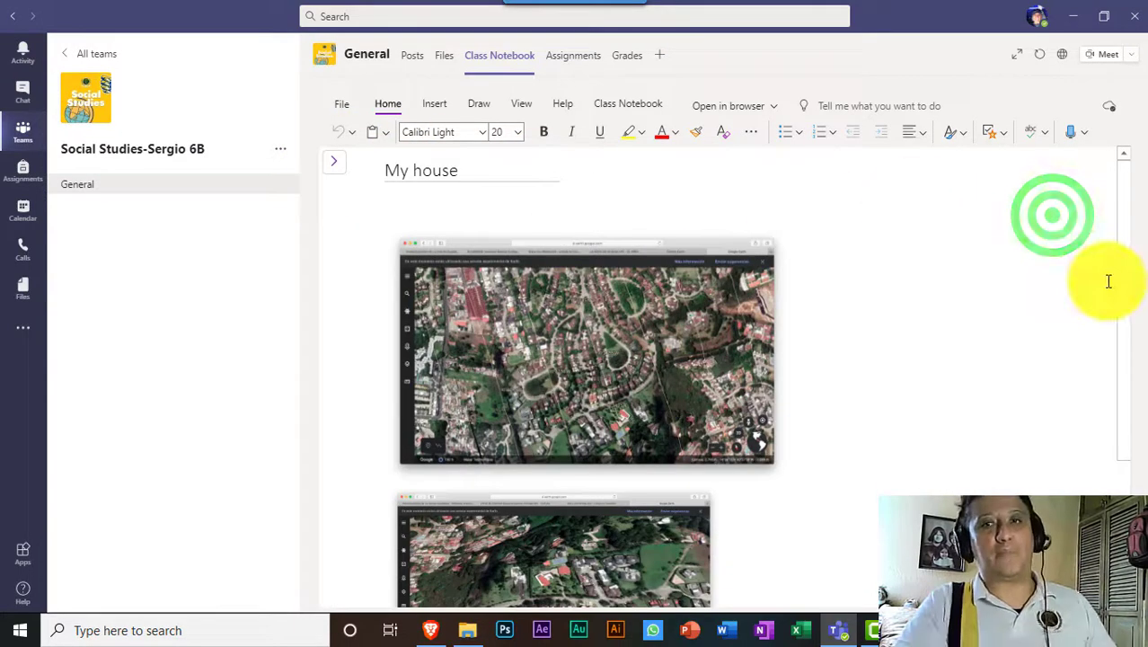
{"action": "left_click", "coordinate": [481, 102]}
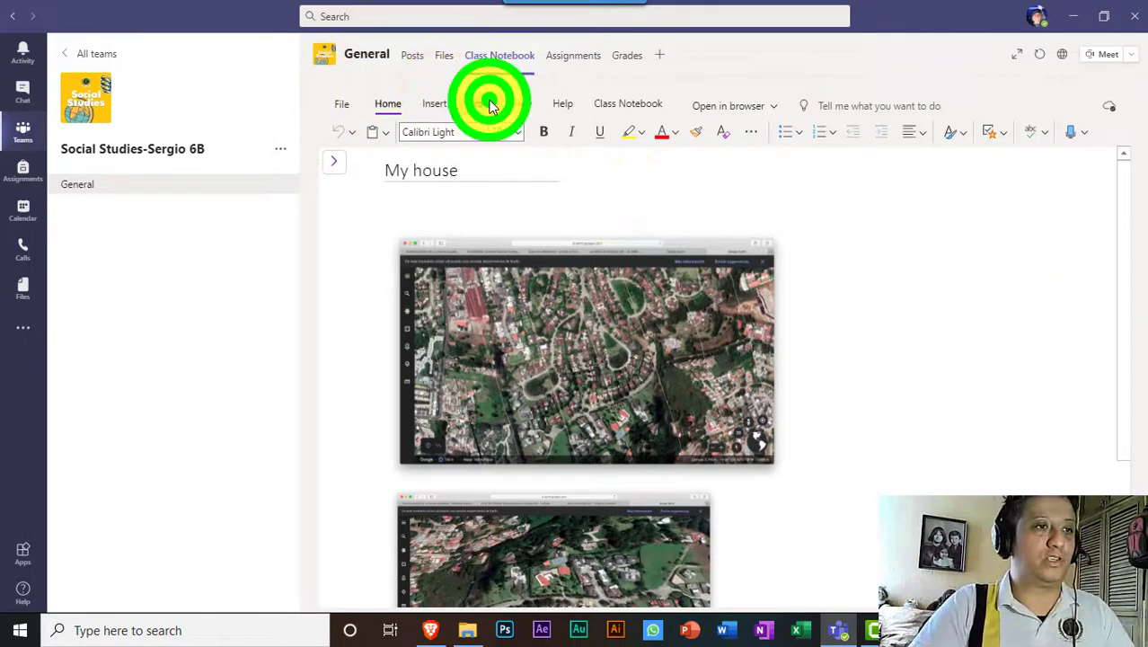
{"action": "left_click", "coordinate": [540, 132]}
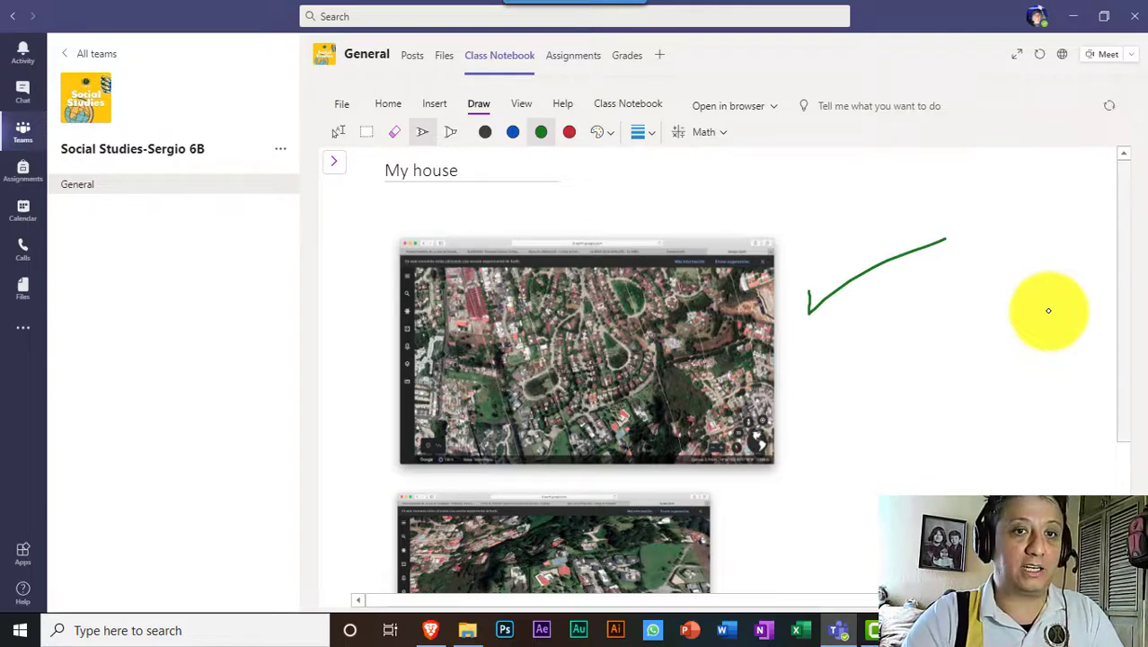
{"action": "scroll", "coordinate": [1048, 310], "scroll_direction": "down", "scroll_amount": 5}
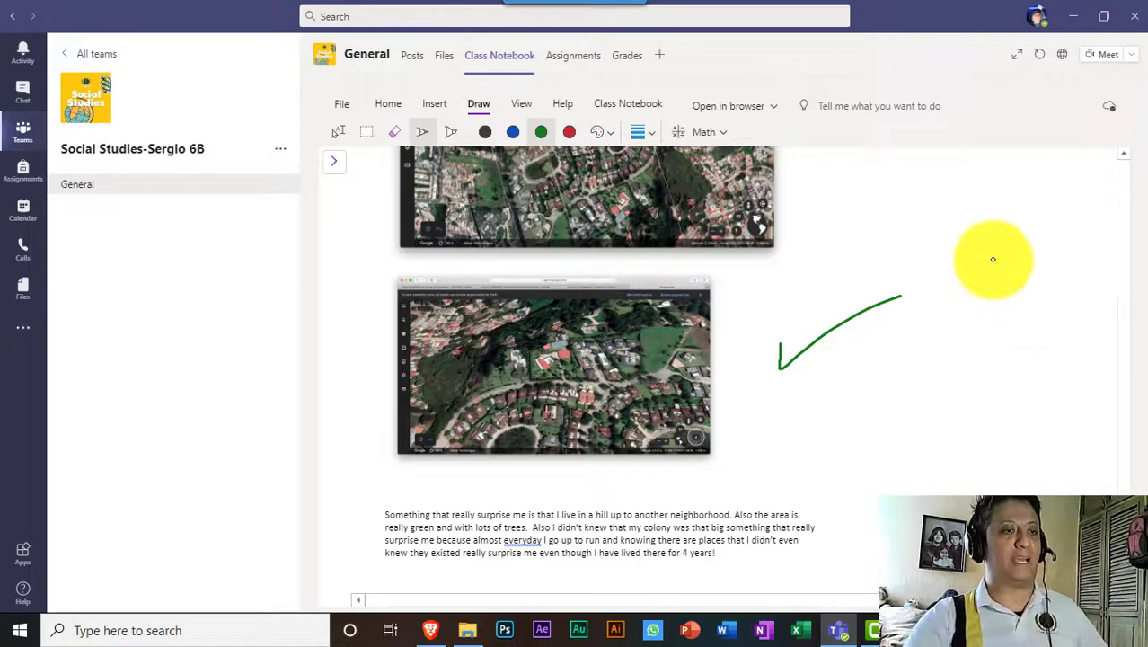
Add a text note below the second check mark reading "THIS IS A GREAT JOB" followed by the student's first name and an exclamation mark.
{"action": "left_click", "coordinate": [337, 133]}
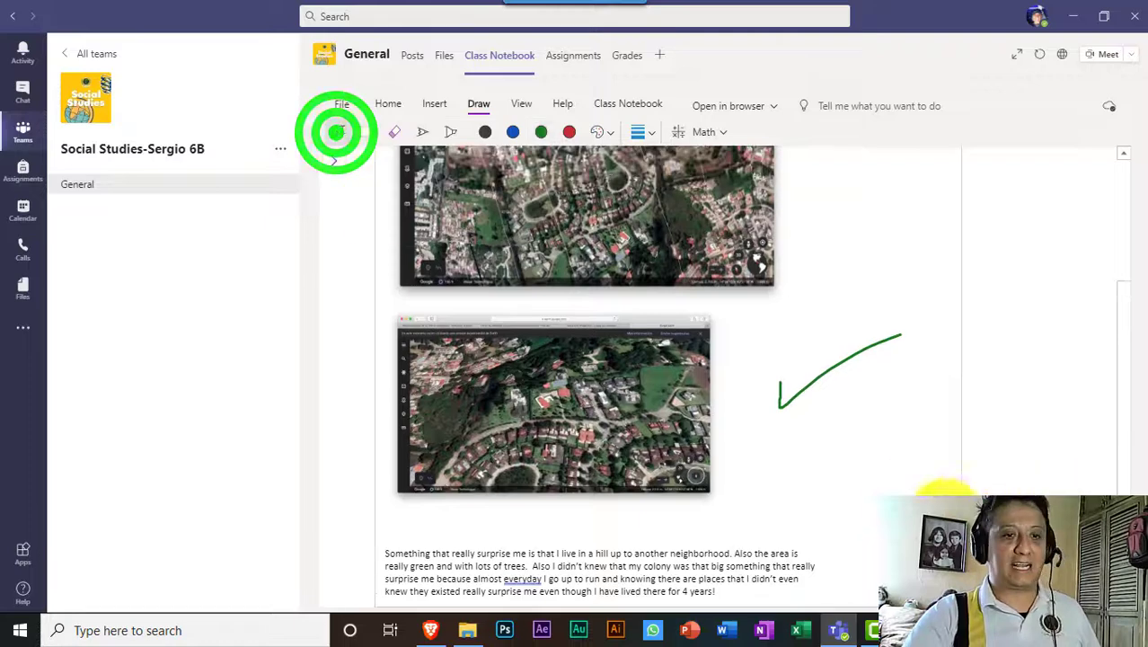
{"action": "left_click", "coordinate": [979, 449]}
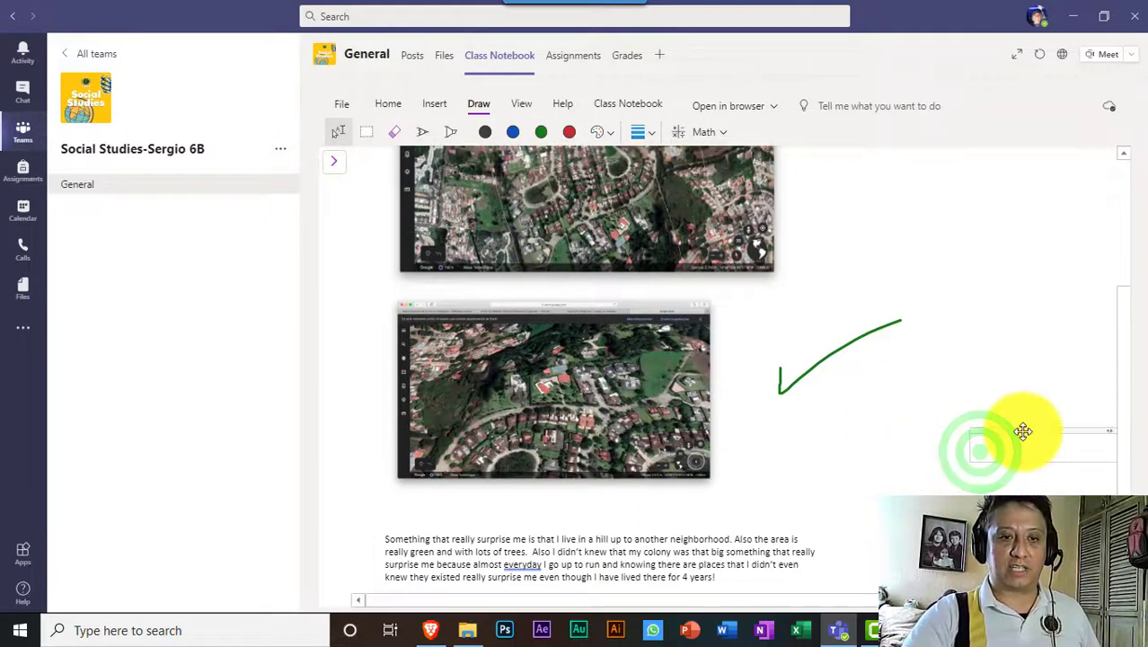
{"action": "left_click_drag", "start_coordinate": [1020, 430], "coordinate": [852, 463]}
{"action": "left_click", "coordinate": [847, 476]}
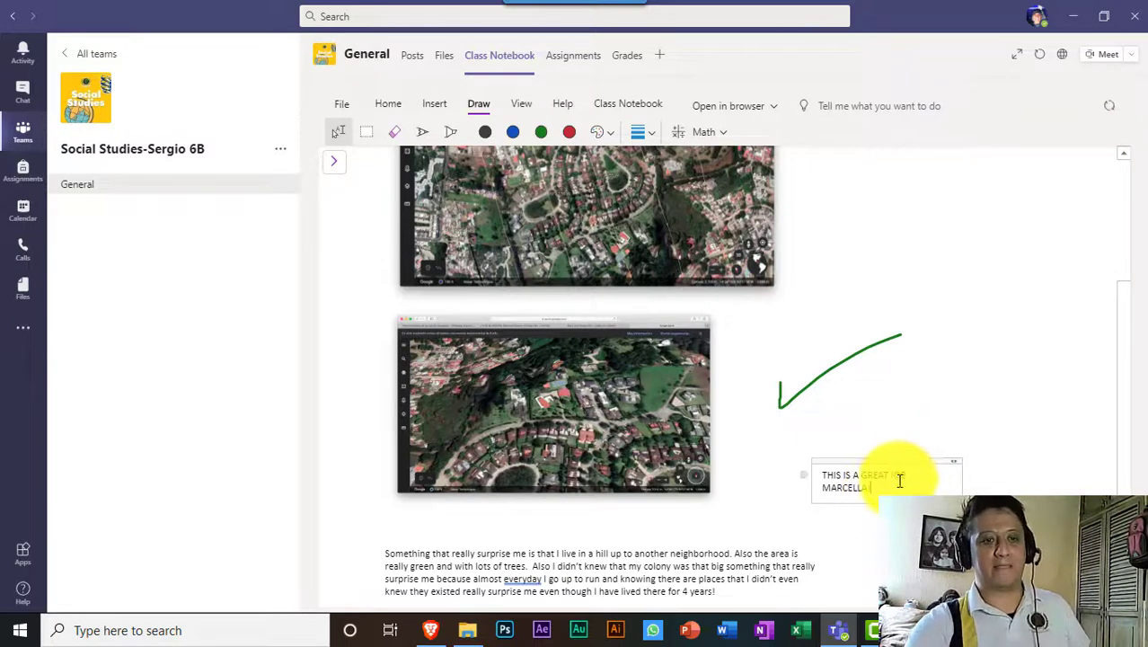
Set the font color of the whole feedback note to the standard green.
{"action": "left_click_drag", "start_coordinate": [892, 480], "coordinate": [813, 471]}
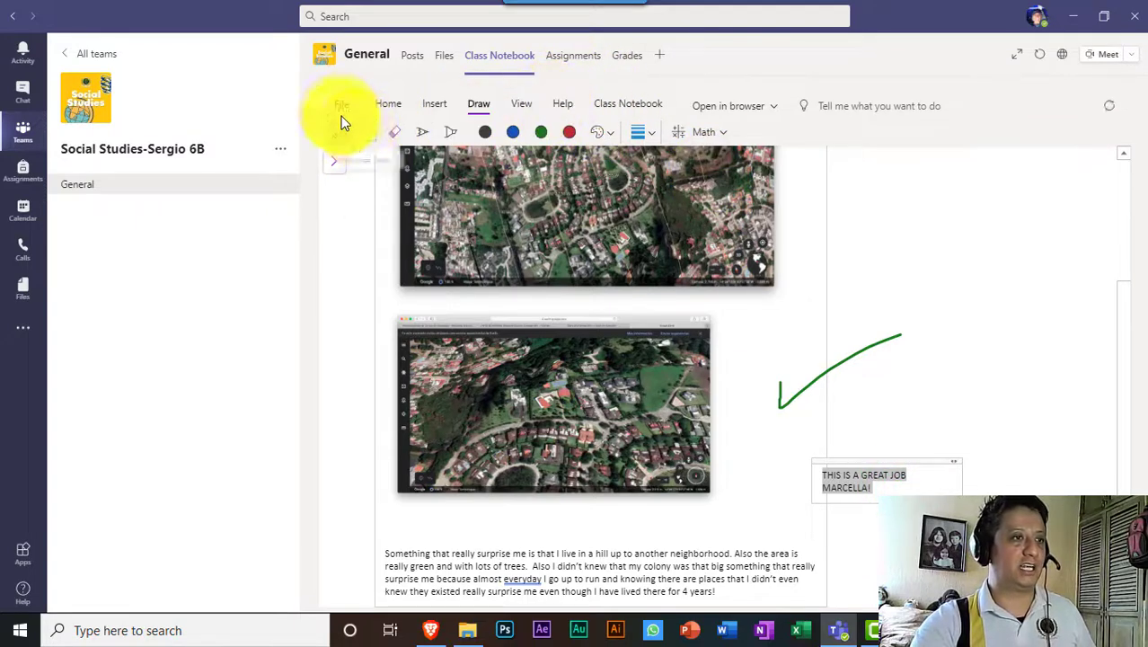
{"action": "left_click", "coordinate": [391, 104]}
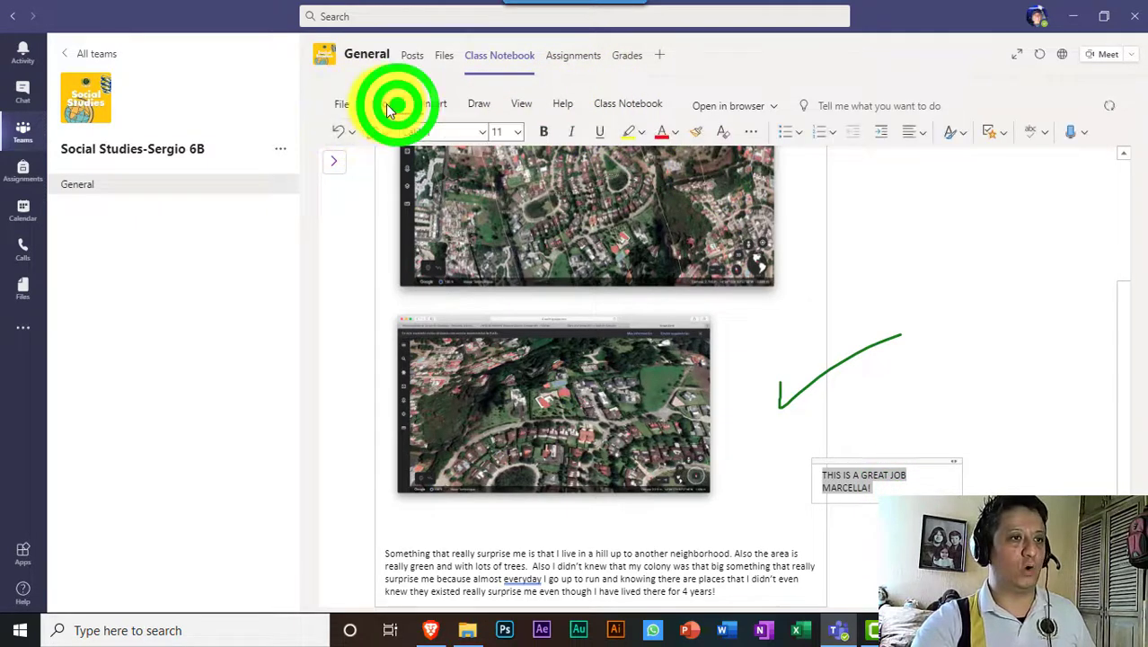
{"action": "left_click", "coordinate": [675, 132]}
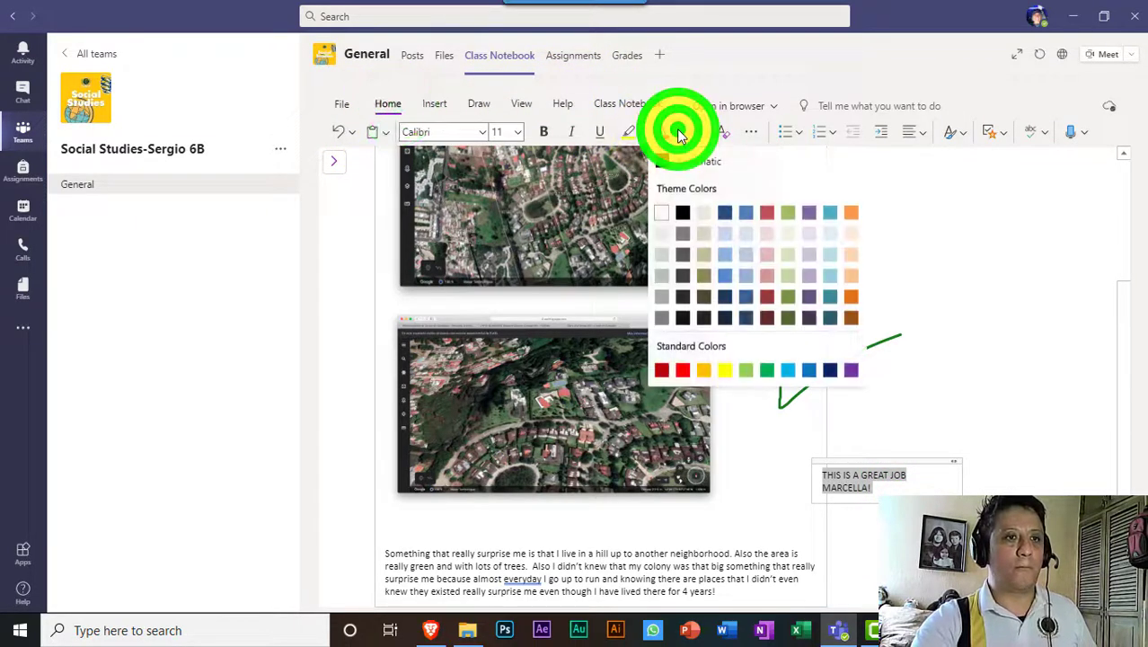
{"action": "left_click", "coordinate": [766, 370]}
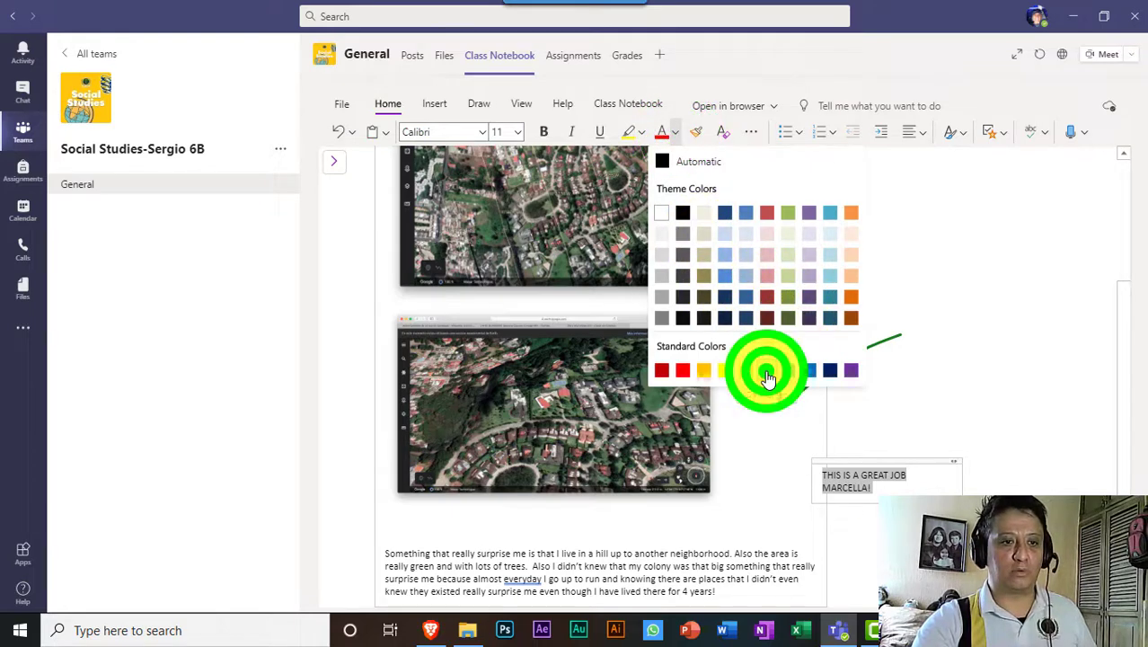
Move the feedback note down and left, just above the end of the student's paragraph, and deselect it.
{"action": "left_click", "coordinate": [914, 464]}
{"action": "left_click_drag", "start_coordinate": [862, 457], "coordinate": [792, 499]}
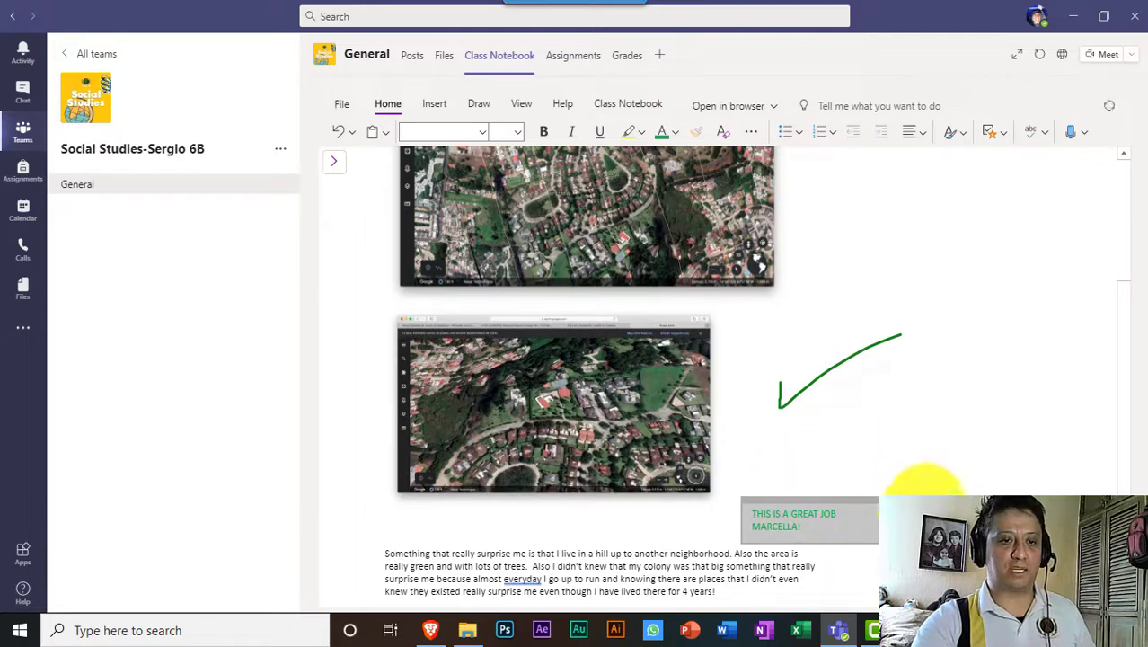
{"action": "left_click", "coordinate": [923, 488]}
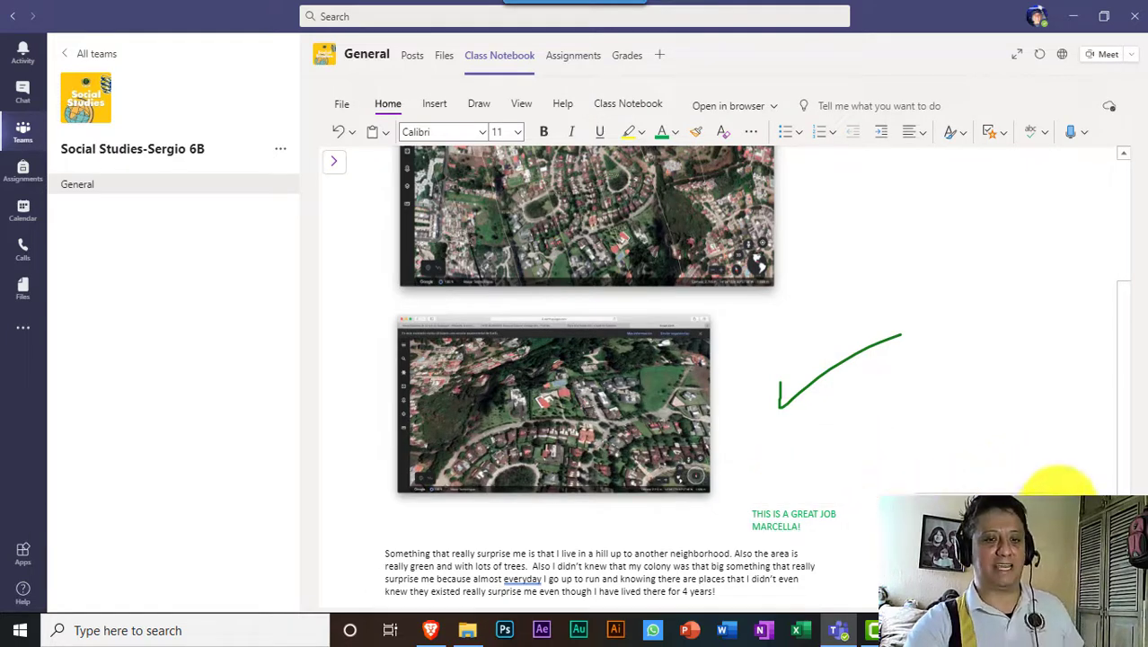
{"action": "left_click", "coordinate": [1075, 443]}
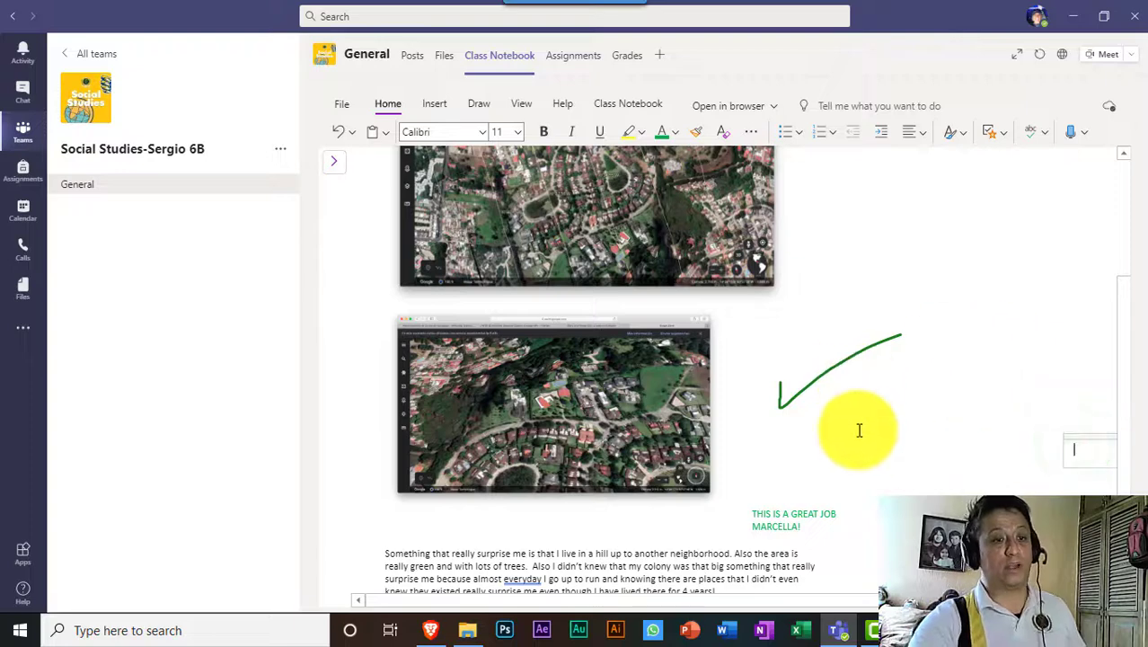
Review the marked page back up to its title, show the notebook's section list again, and minimize the Teams window.
{"action": "scroll", "coordinate": [860, 435], "scroll_direction": "down", "scroll_amount": 1}
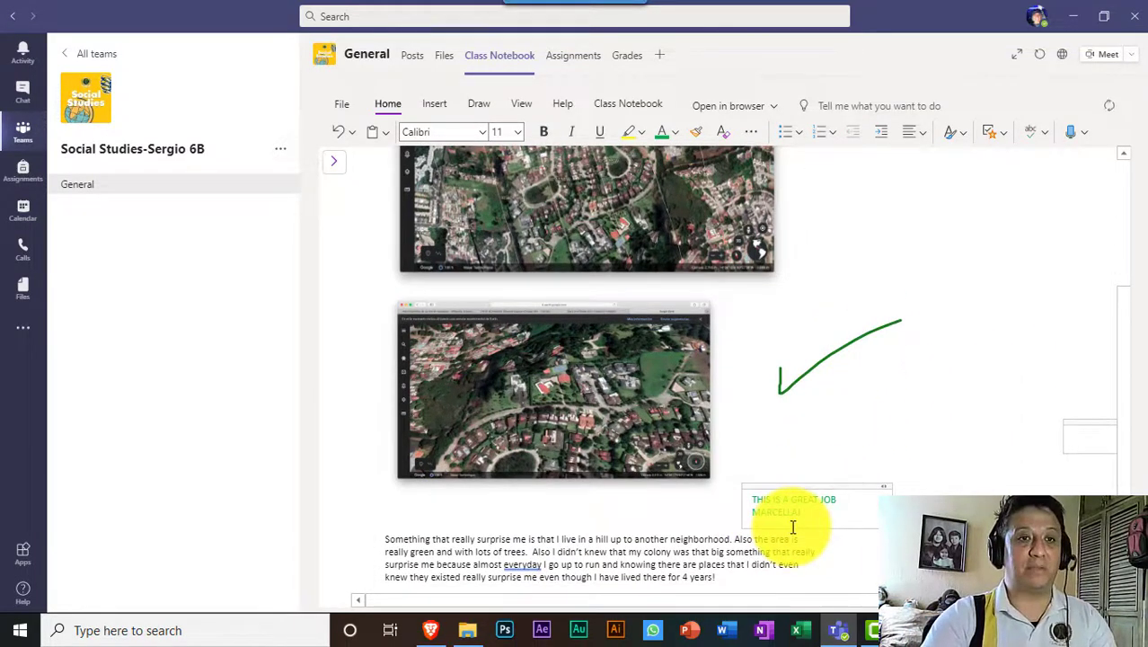
{"action": "scroll", "coordinate": [938, 433], "scroll_direction": "up", "scroll_amount": 5}
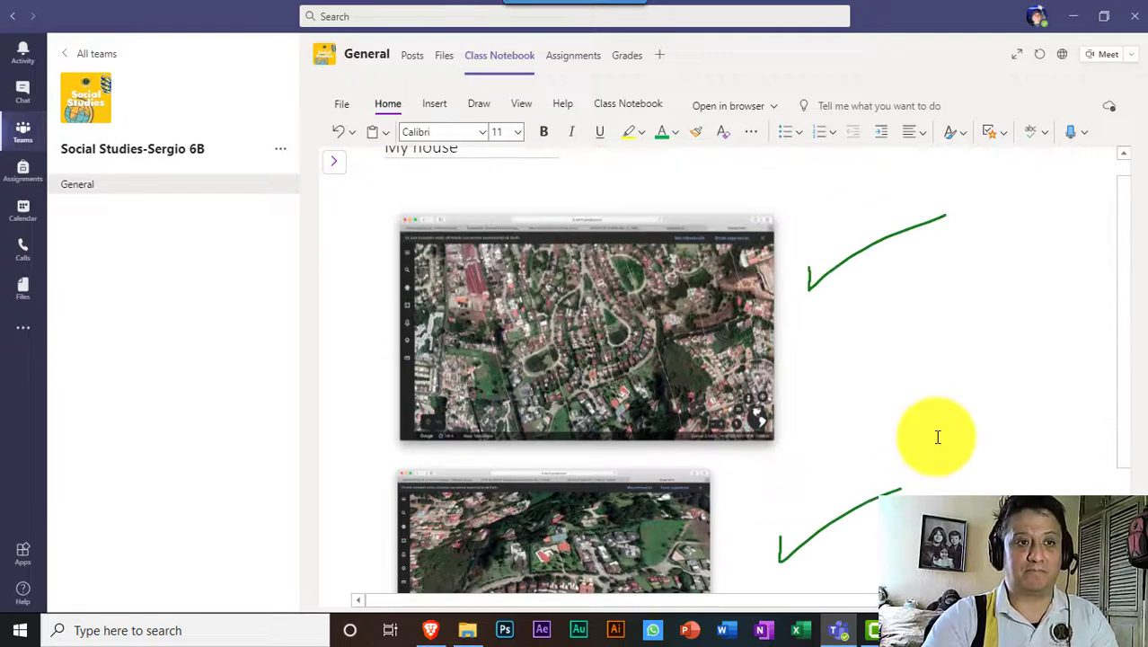
{"action": "left_click", "coordinate": [333, 162]}
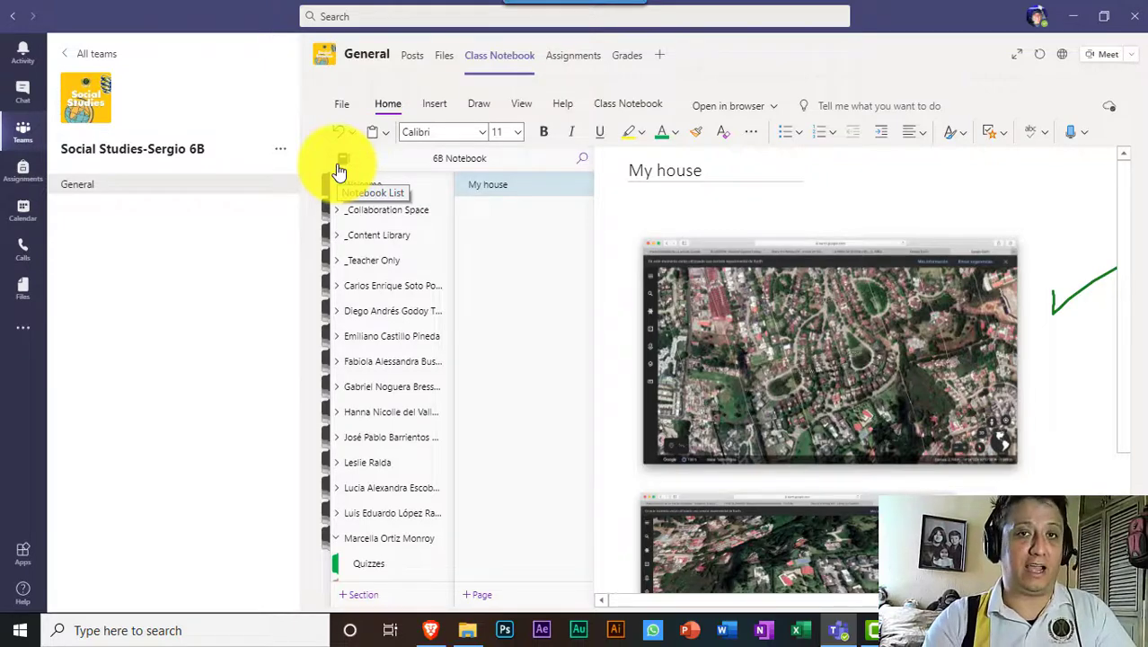
{"action": "left_click", "coordinate": [1072, 17]}
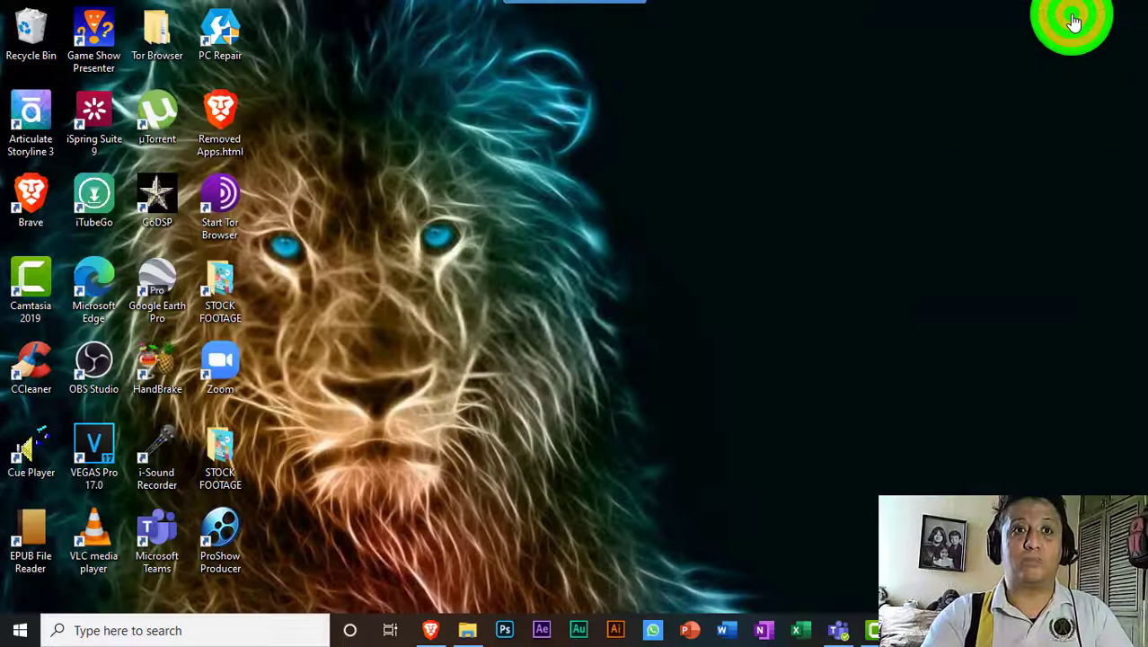